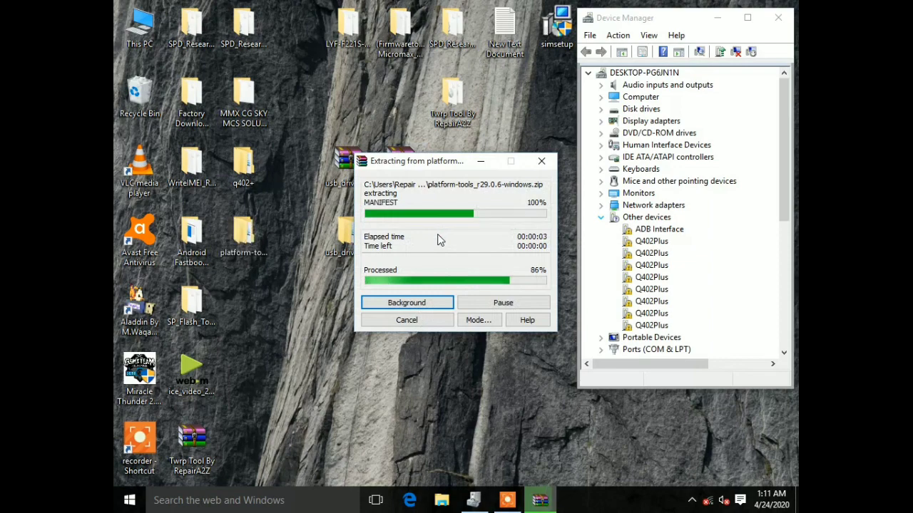
# - Move the extracted platform-tools folder below its archive on the desktop, and reopen Device Manager as a narrow window clear of the folders
pyautogui.moveTo(243, 234); pyautogui.dragTo(406, 219)
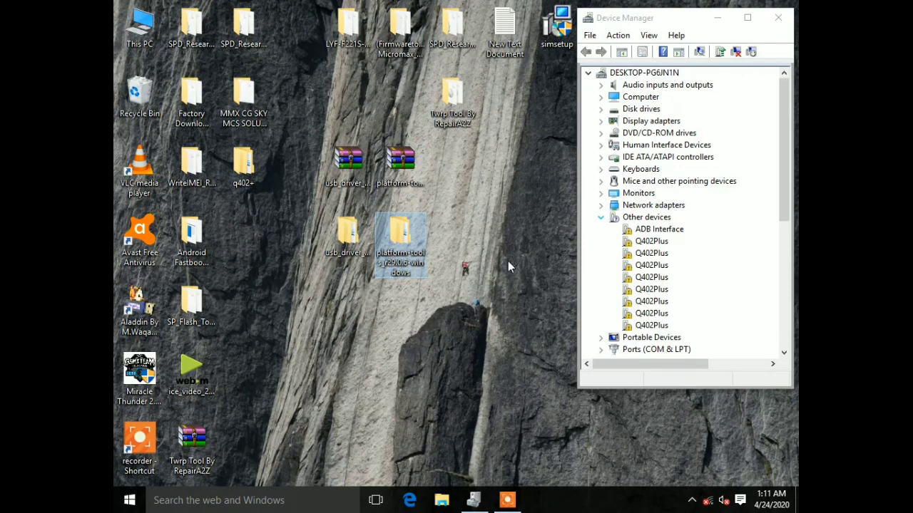
pyautogui.click(778, 17)
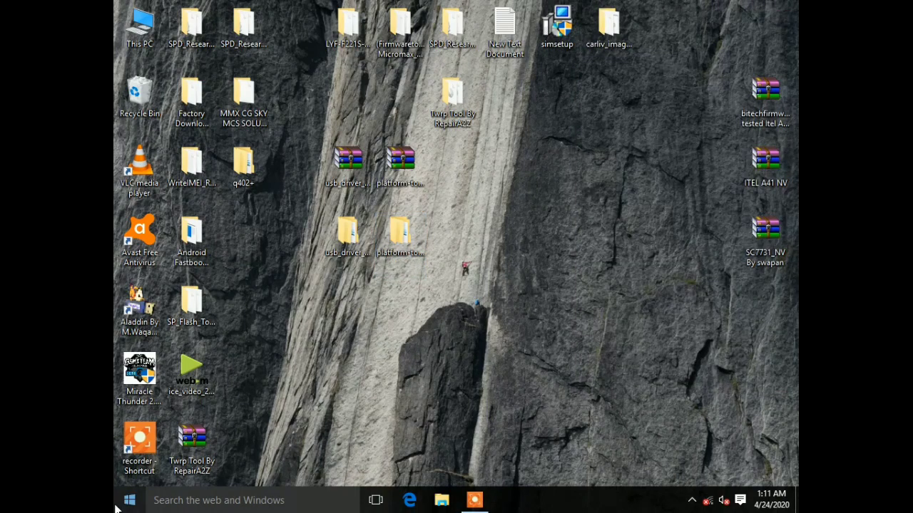
pyautogui.rightClick(128, 500)
pyautogui.click(170, 302)
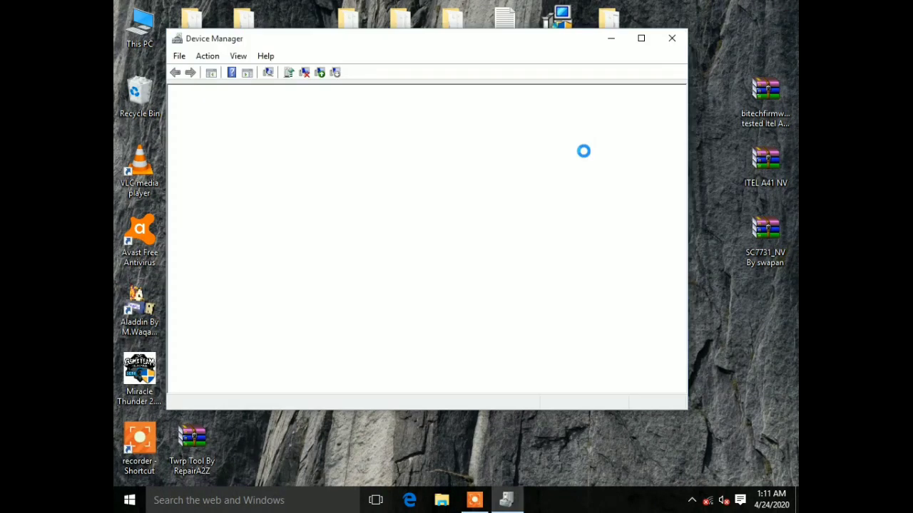
pyautogui.moveTo(691, 127); pyautogui.dragTo(365, 175)
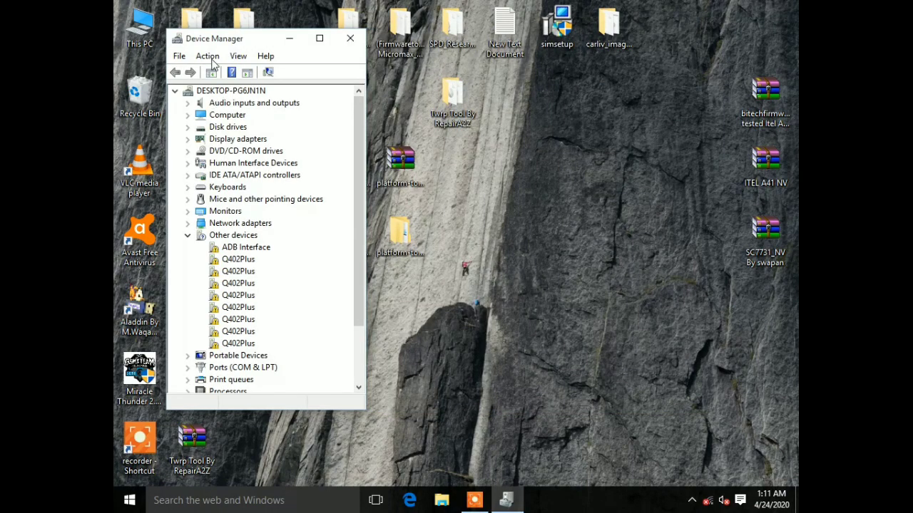
pyautogui.moveTo(207, 39); pyautogui.dragTo(665, 23)
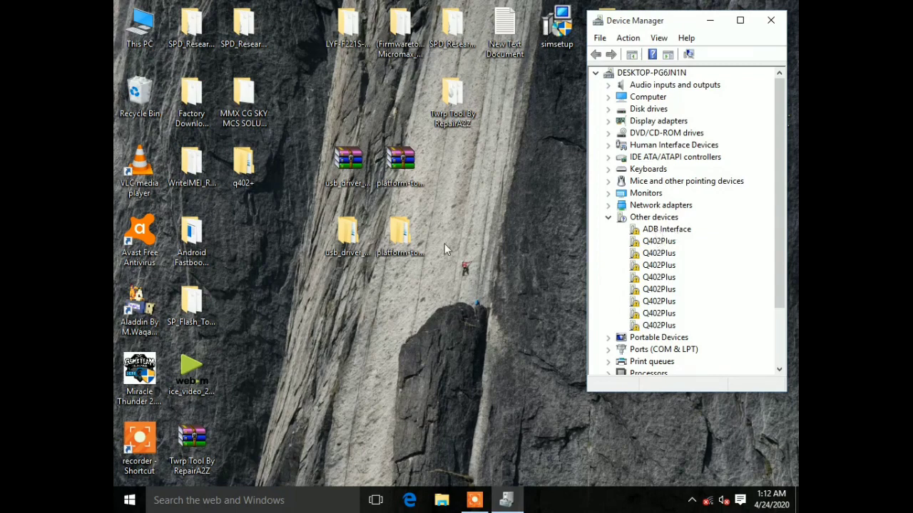
# - Start a manual driver update for the ADB Interface device, picking from the computer's driver list with Show All Devices as the hardware type
pyautogui.click(347, 232)
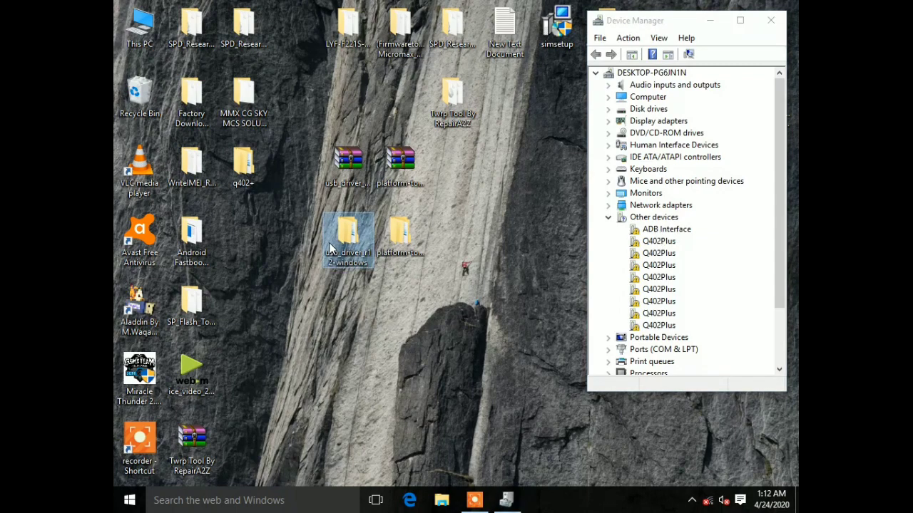
pyautogui.click(656, 232)
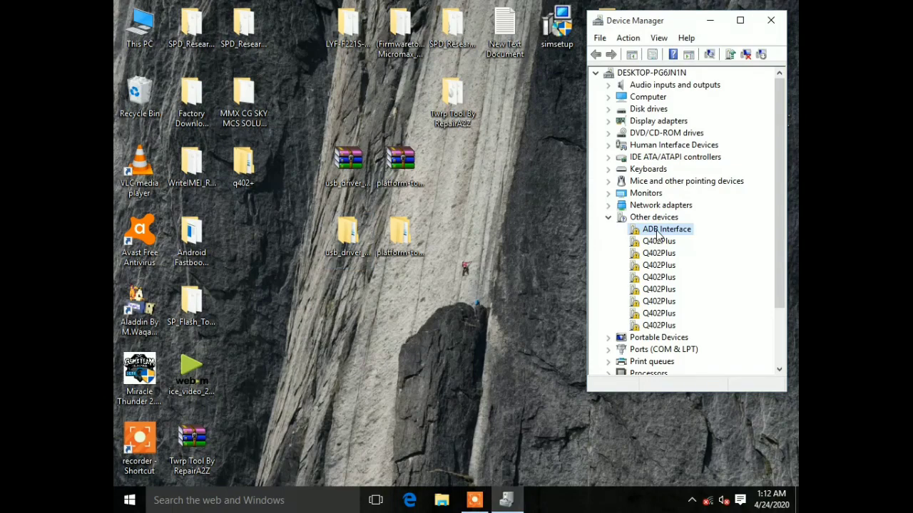
pyautogui.rightClick(646, 232)
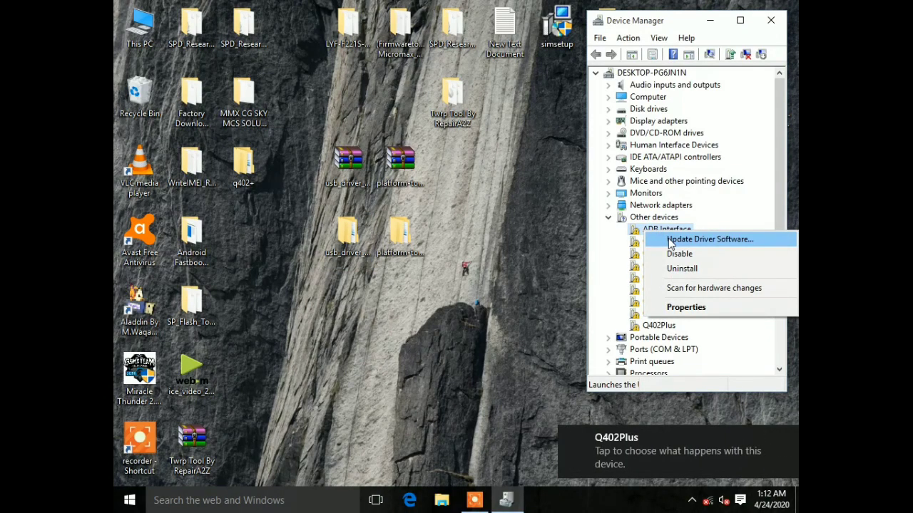
pyautogui.click(699, 239)
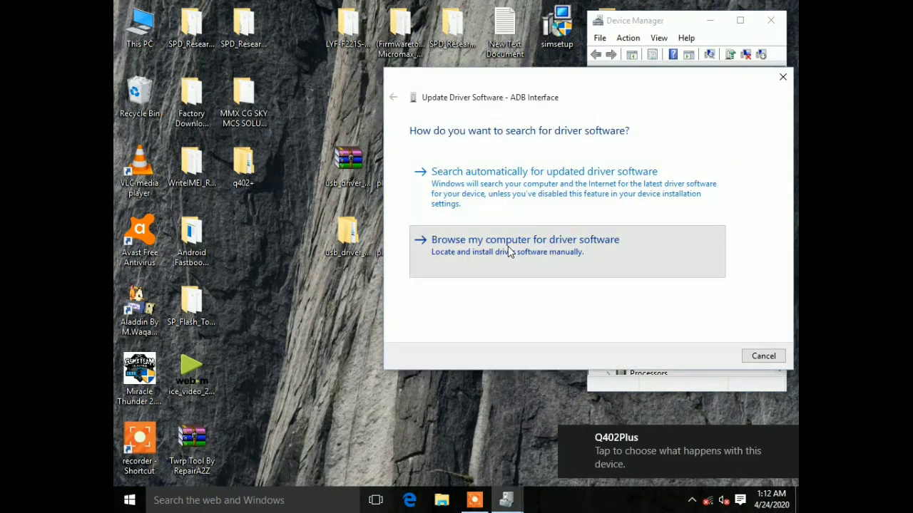
pyautogui.click(508, 245)
pyautogui.click(487, 293)
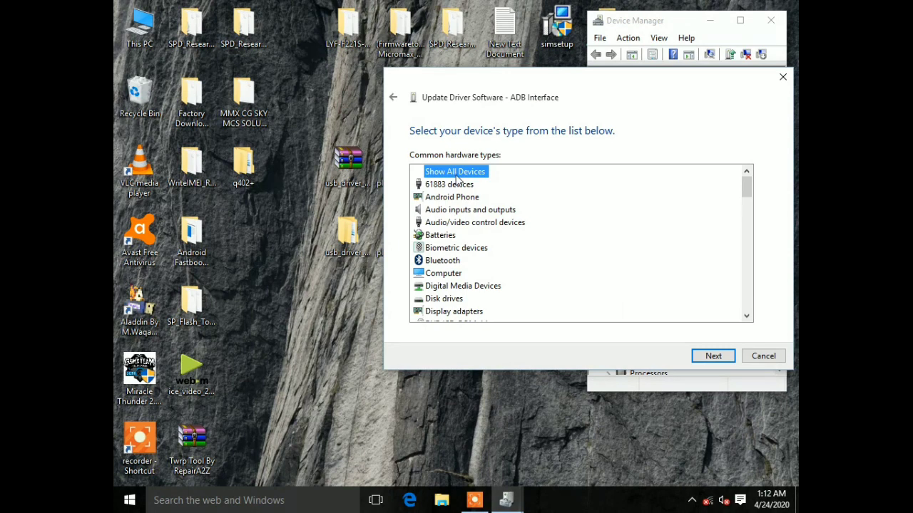
pyautogui.click(713, 358)
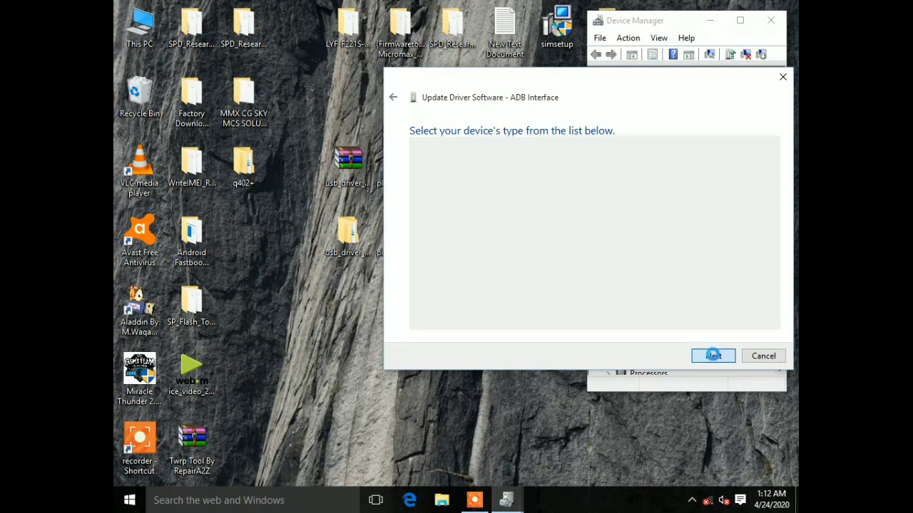
# - Load the android_winusb setup file from the usb_driver folder inside usb_driver_r12-windows on the Desktop as the driver disk source
pyautogui.click(741, 310)
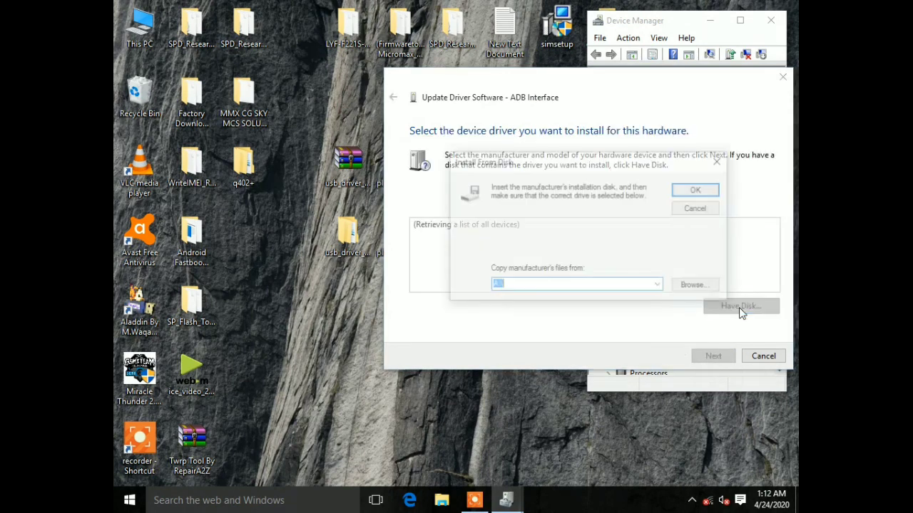
pyautogui.click(697, 288)
pyautogui.click(454, 278)
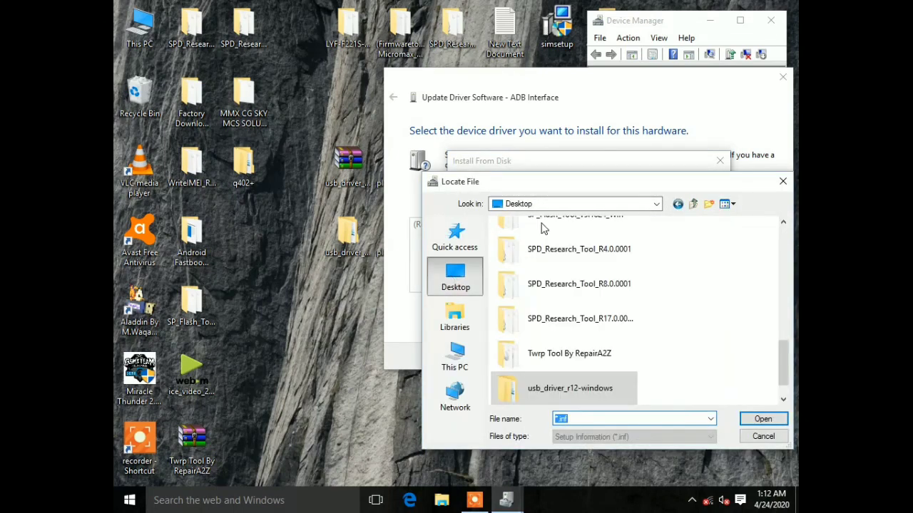
pyautogui.click(333, 258)
pyautogui.click(578, 396)
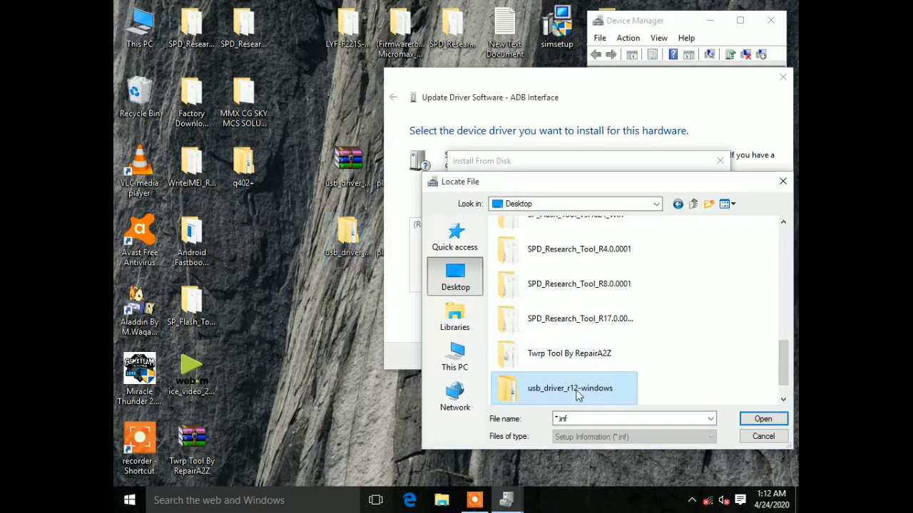
pyautogui.doubleClick(578, 396)
pyautogui.doubleClick(529, 245)
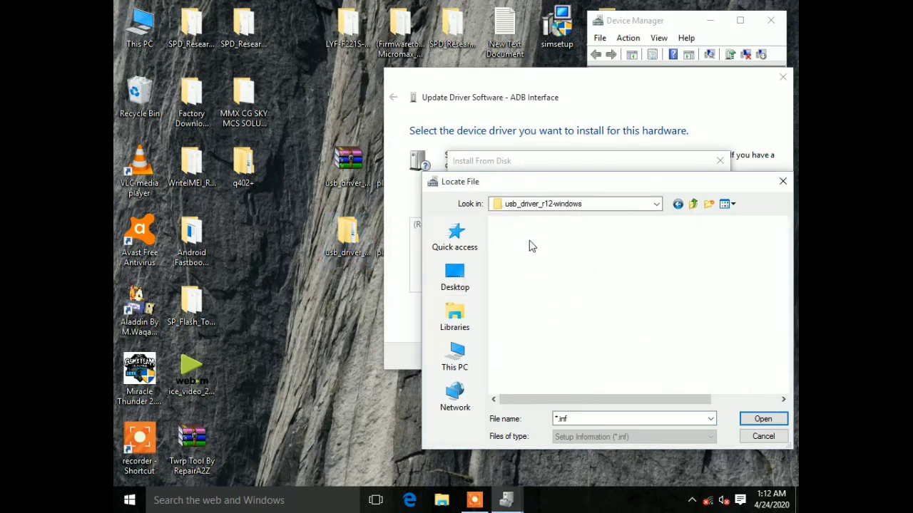
pyautogui.click(524, 265)
pyautogui.click(524, 265)
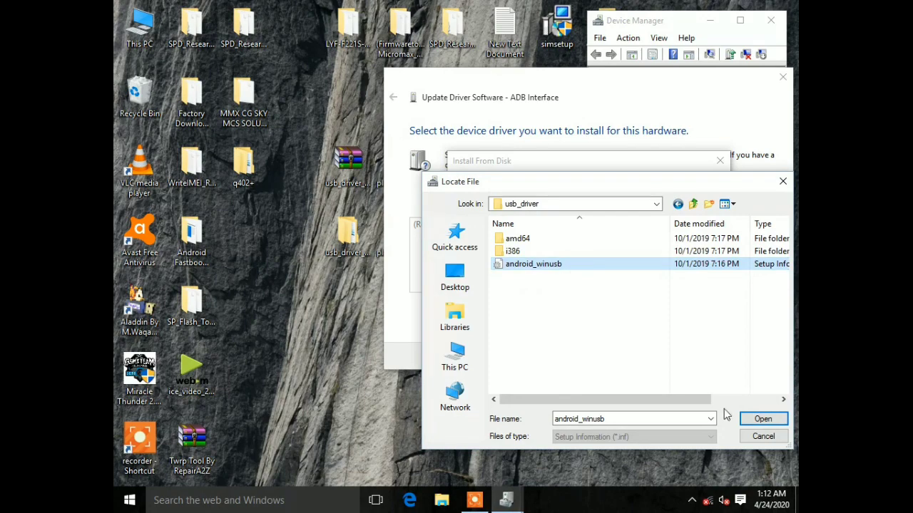
pyautogui.click(761, 419)
pyautogui.click(694, 194)
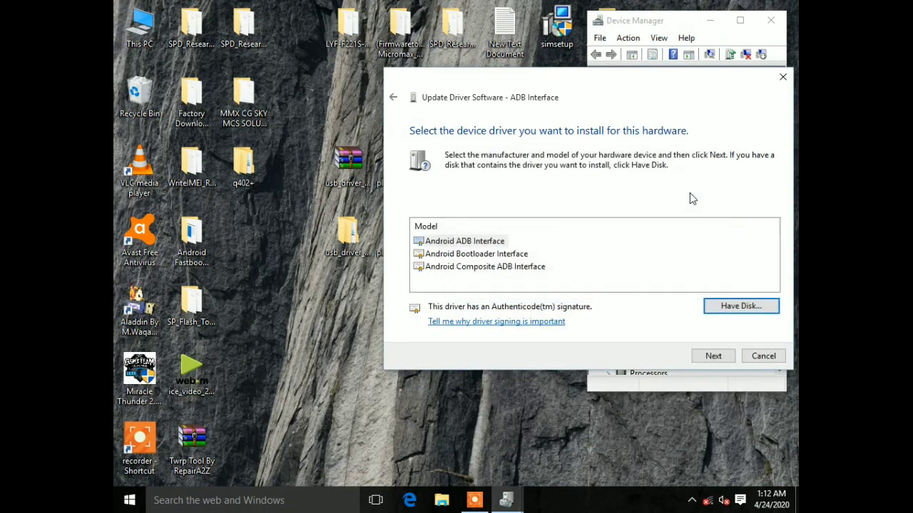
# - Install the Android ADB Interface driver model, accepting the compatibility warning, and close the update wizard
pyautogui.click(458, 245)
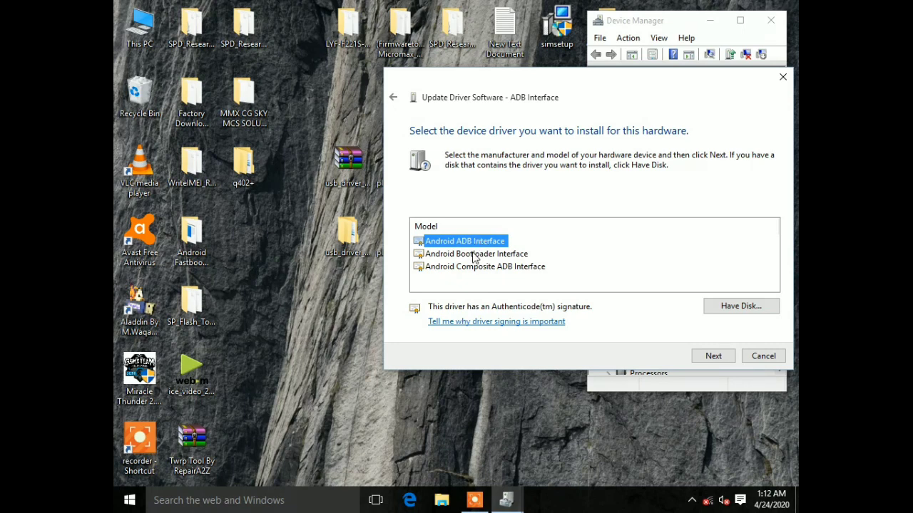
pyautogui.click(472, 255)
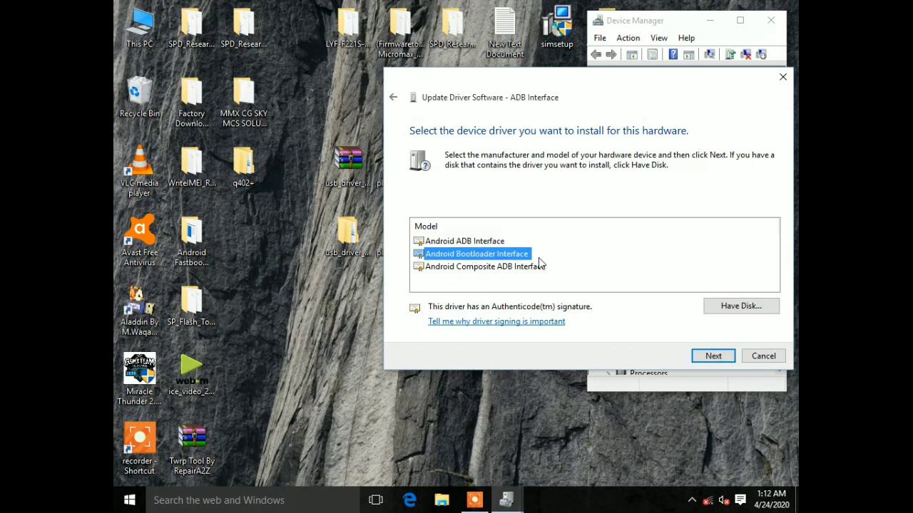
pyautogui.click(491, 267)
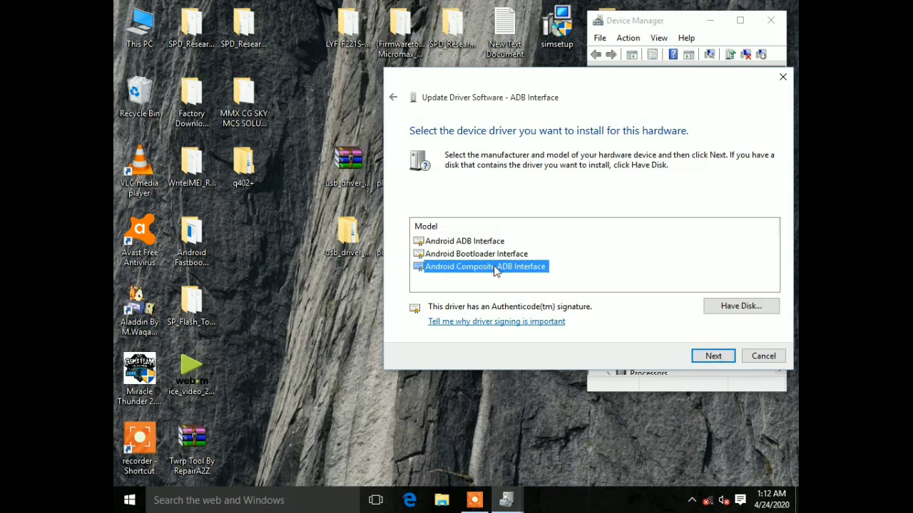
pyautogui.click(483, 242)
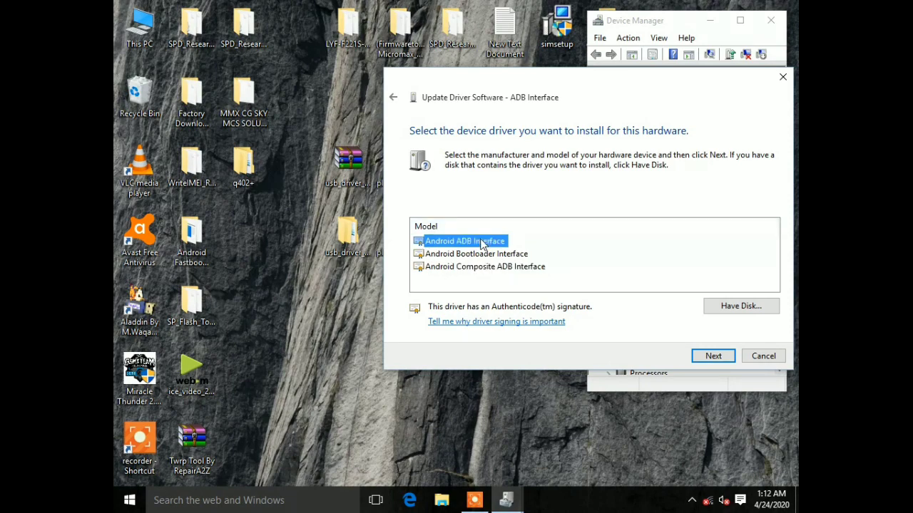
pyautogui.click(713, 359)
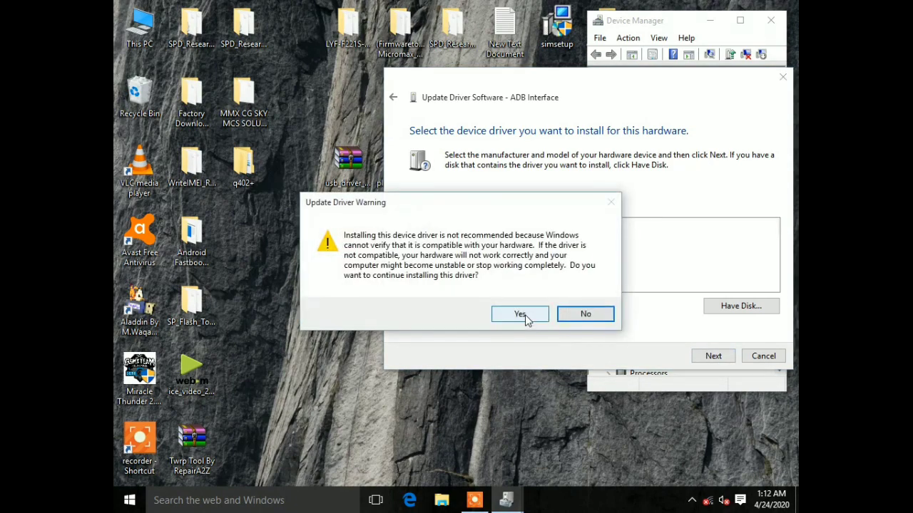
pyautogui.click(519, 315)
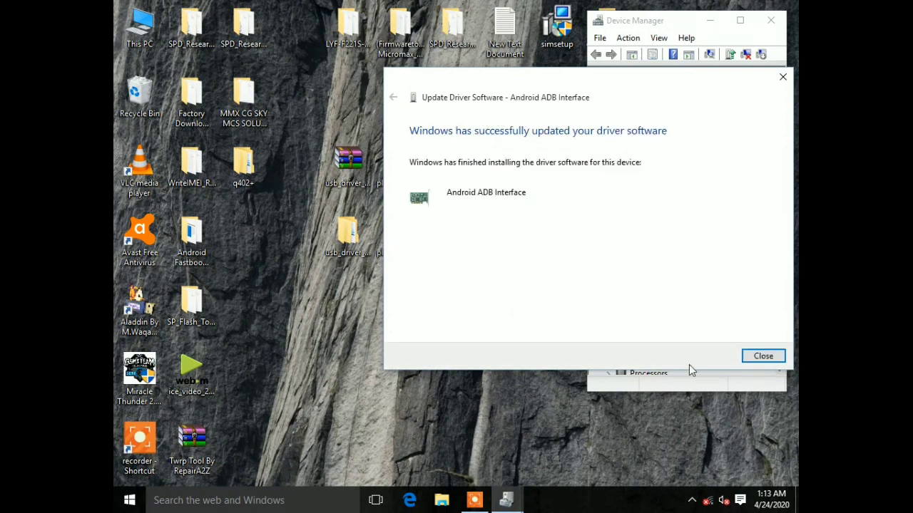
pyautogui.click(762, 356)
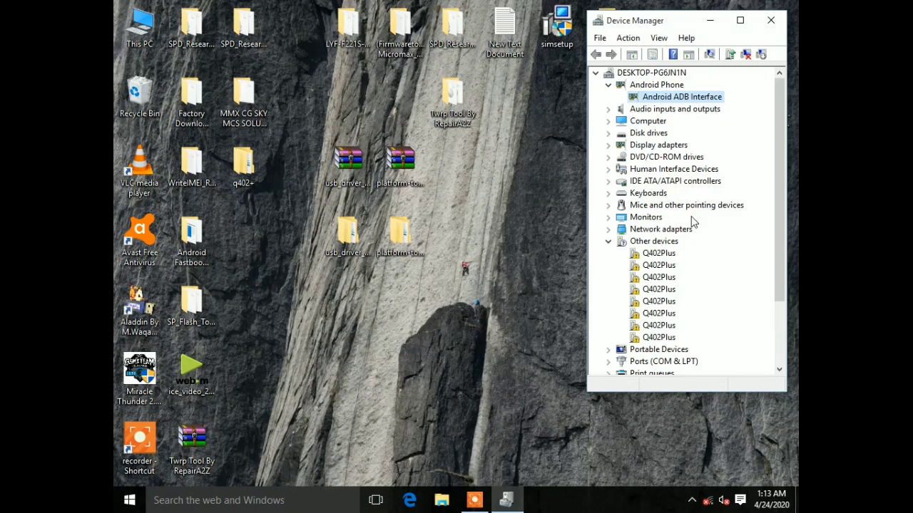
# - Open the platform-tools subfolder inside the extracted platform-tools folder on the desktop, keeping its window clear of Device Manager
pyautogui.doubleClick(401, 237)
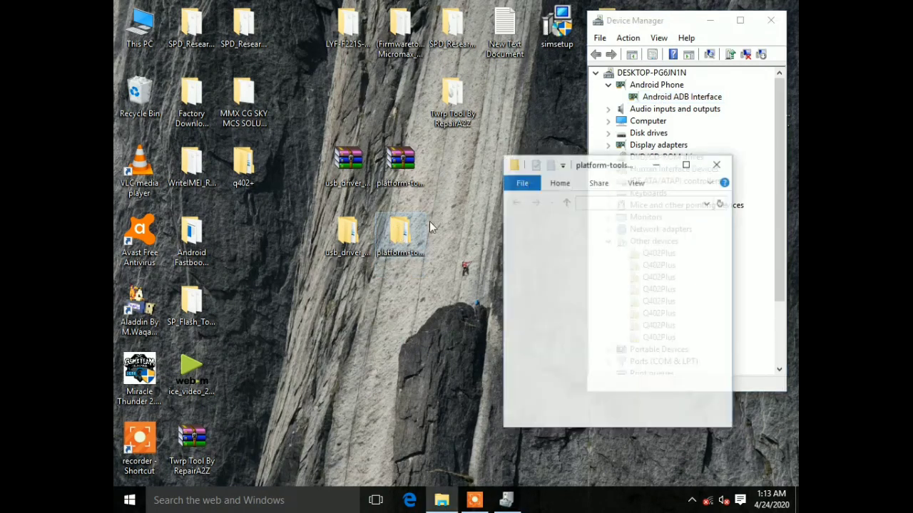
pyautogui.moveTo(617, 157); pyautogui.dragTo(242, 23)
pyautogui.moveTo(251, 55); pyautogui.dragTo(249, 68)
pyautogui.click(282, 121)
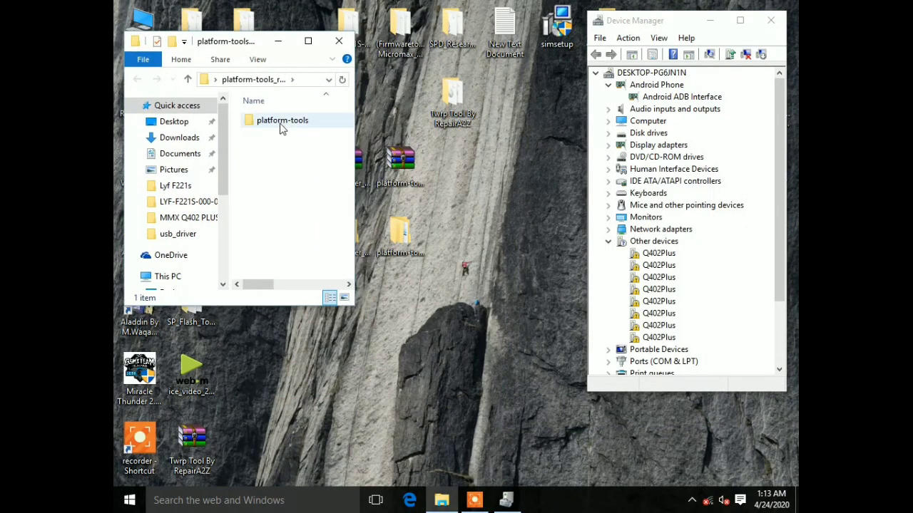
pyautogui.doubleClick(281, 121)
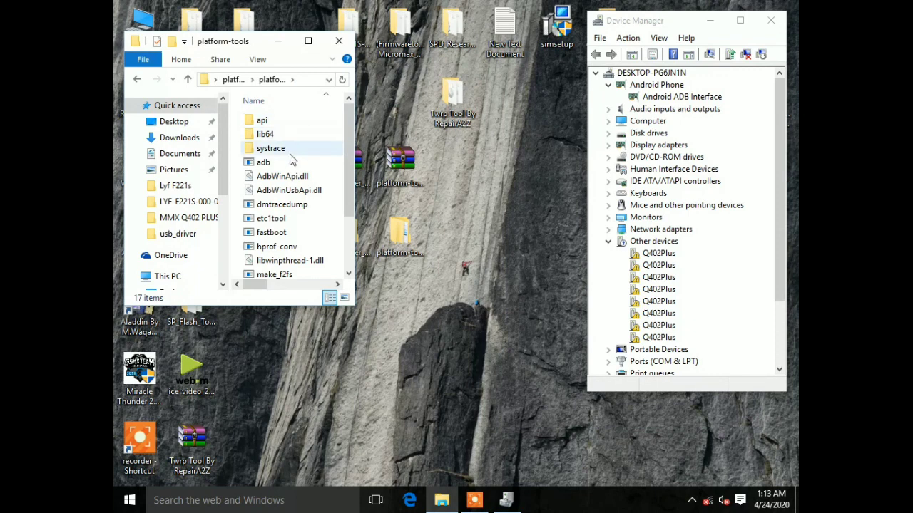
pyautogui.scroll(-1, 281, 178)
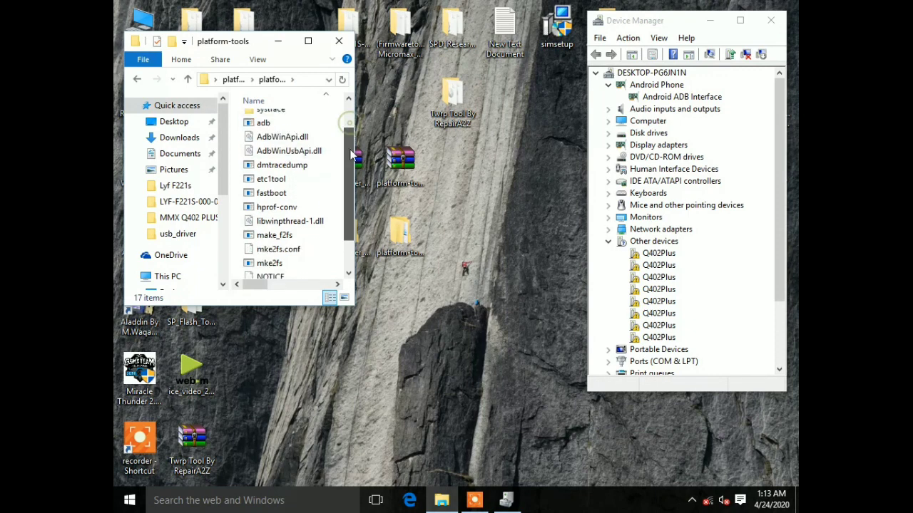
# - Open a command window in the platform-tools folder and narrow it so that Device Manager stays visible beside it
pyautogui.click(229, 165)
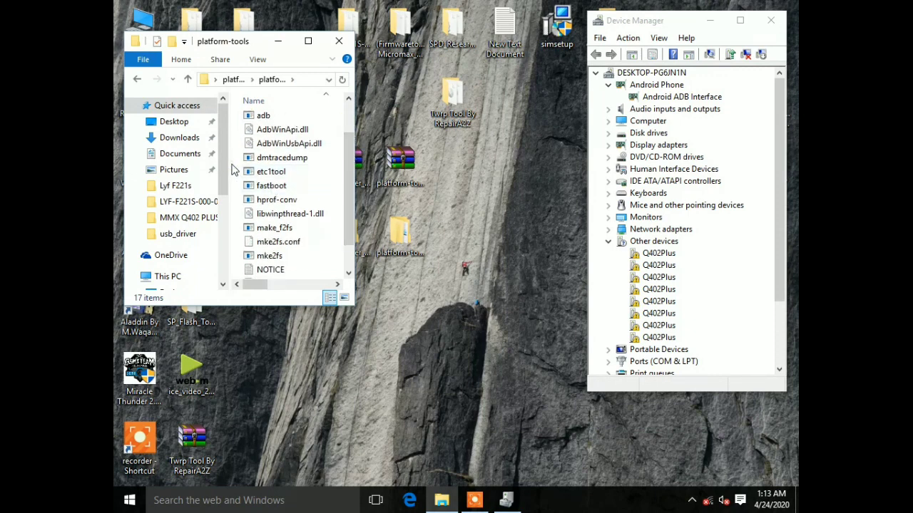
pyautogui.rightClick(231, 166)
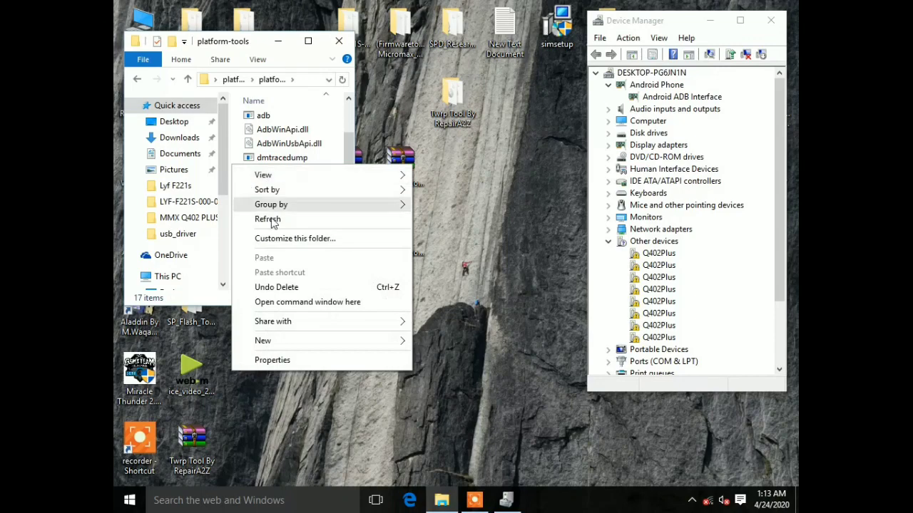
pyautogui.click(293, 303)
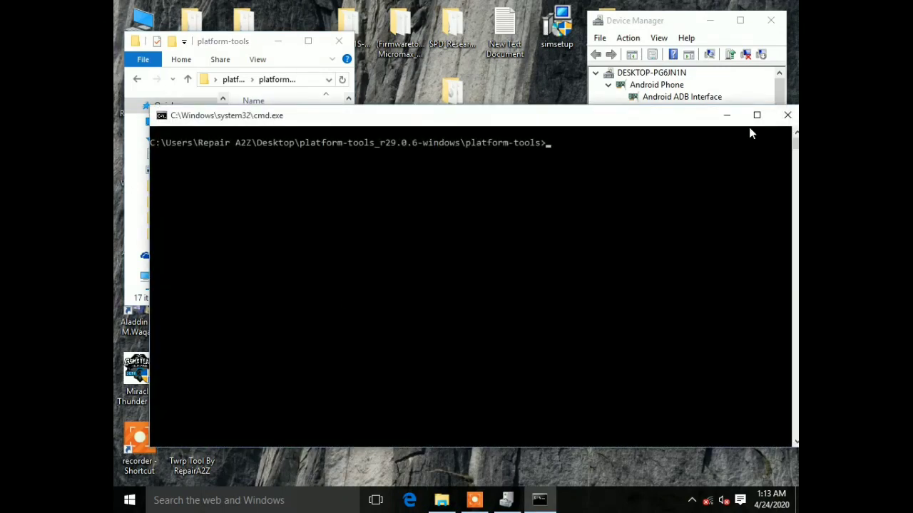
pyautogui.moveTo(654, 116); pyautogui.dragTo(630, 23)
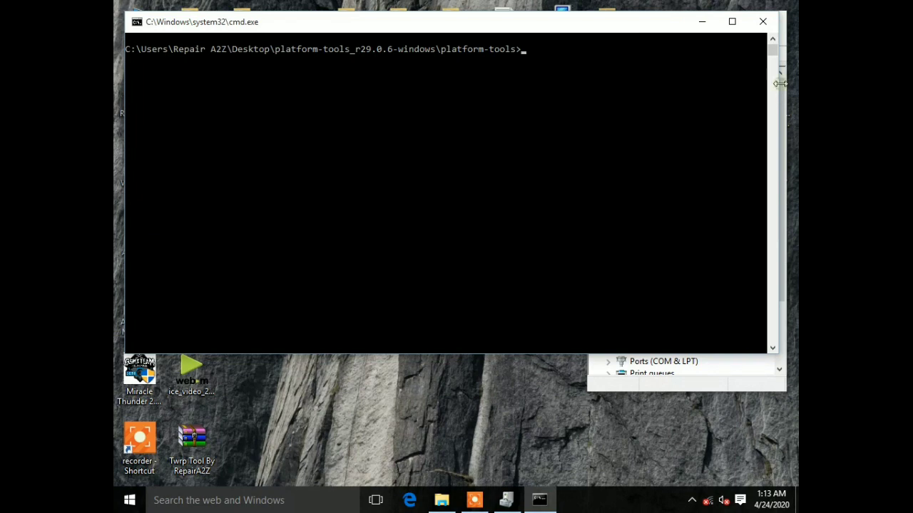
pyautogui.moveTo(780, 83); pyautogui.dragTo(421, 133)
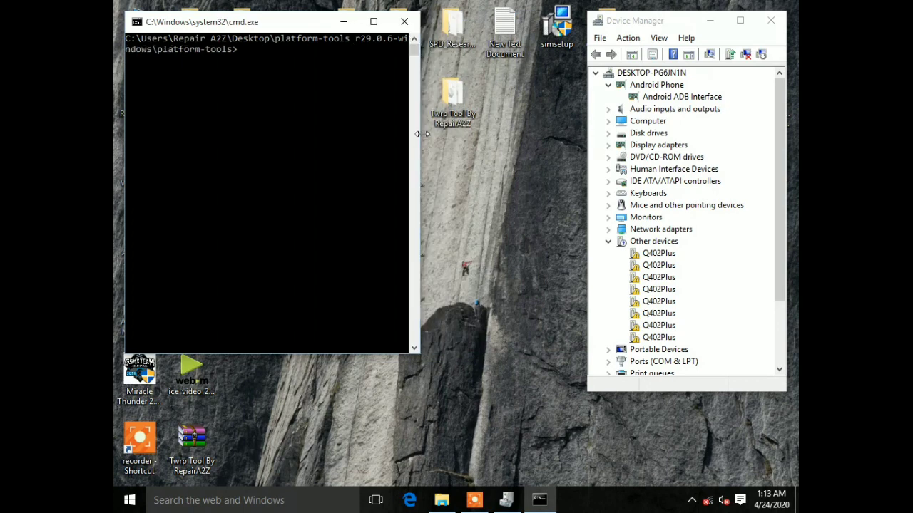
pyautogui.click(323, 135)
pyautogui.write('fast')
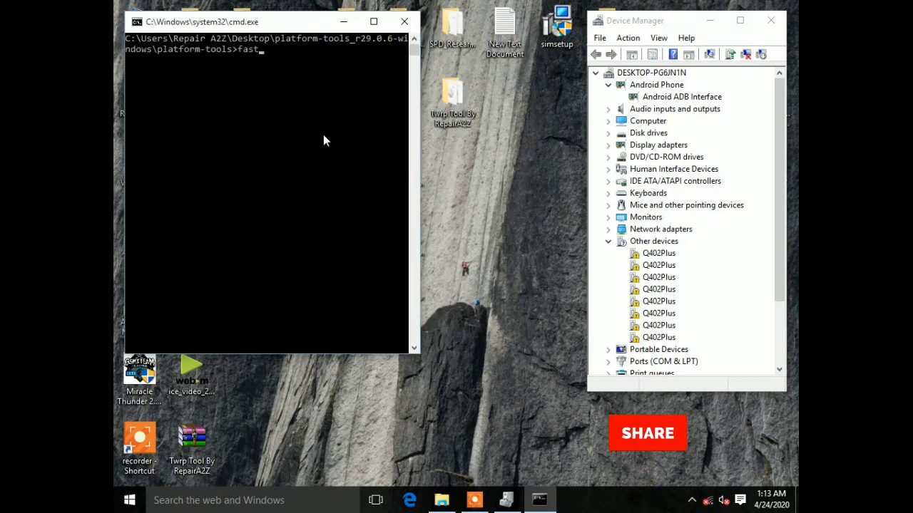
pyautogui.press('BackSpace')
pyautogui.press('BackSpace')
pyautogui.press('BackSpace')
pyautogui.press('BackSpace')
# - Replace the partly entered command with adb devices and run it to list the attached phone
pyautogui.write('a')
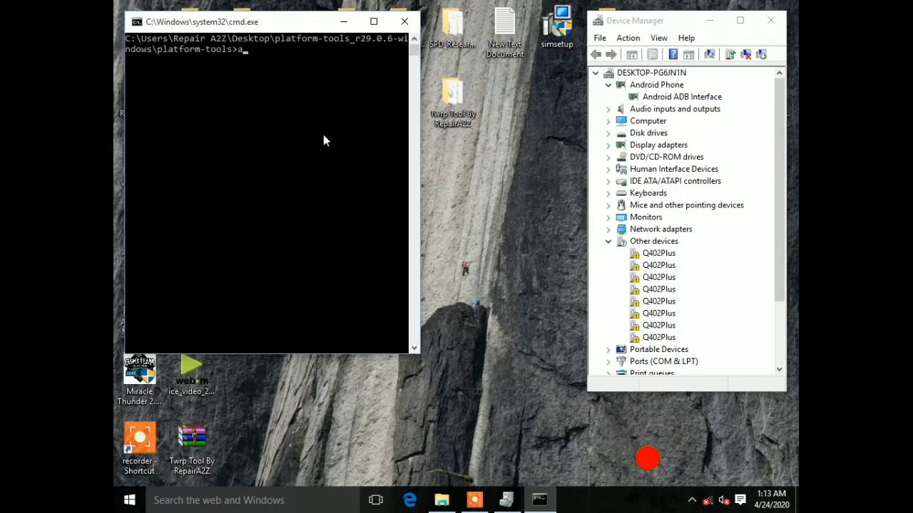
pyautogui.write('db devices')
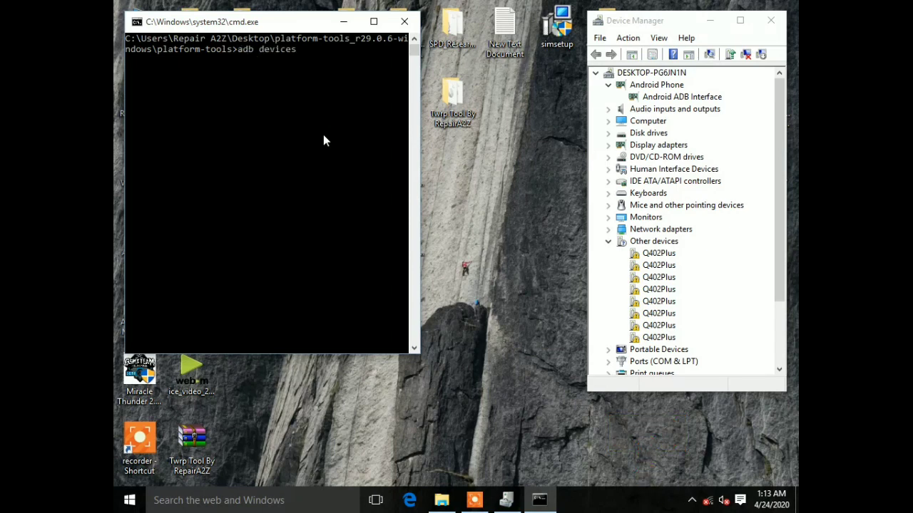
pyautogui.press('Return')
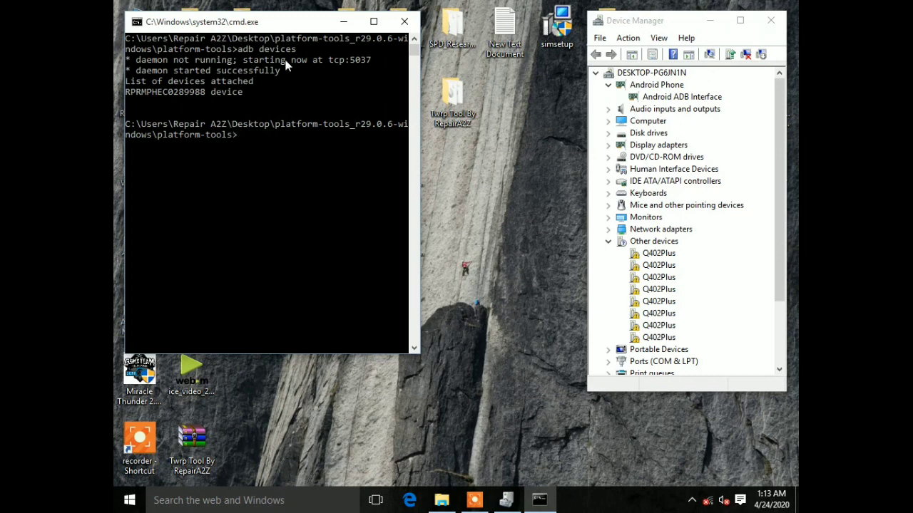
# - Restart the phone into its bootloader by running adb reboot bootloader
pyautogui.click(287, 139)
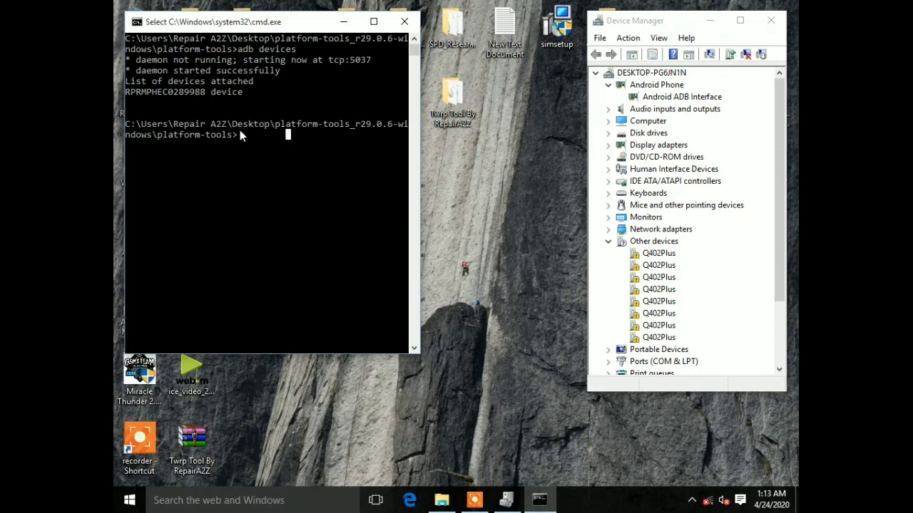
pyautogui.click(240, 135)
pyautogui.write('adb')
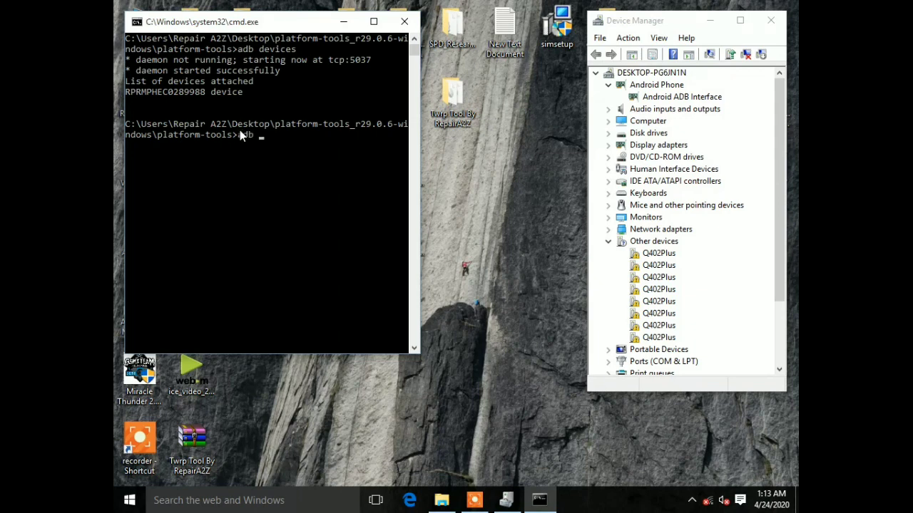
pyautogui.write(' rebooo')
pyautogui.press('BackSpace')
pyautogui.write('t booo')
pyautogui.press('BackSpace')
pyautogui.write('tloader')
pyautogui.press('Return')
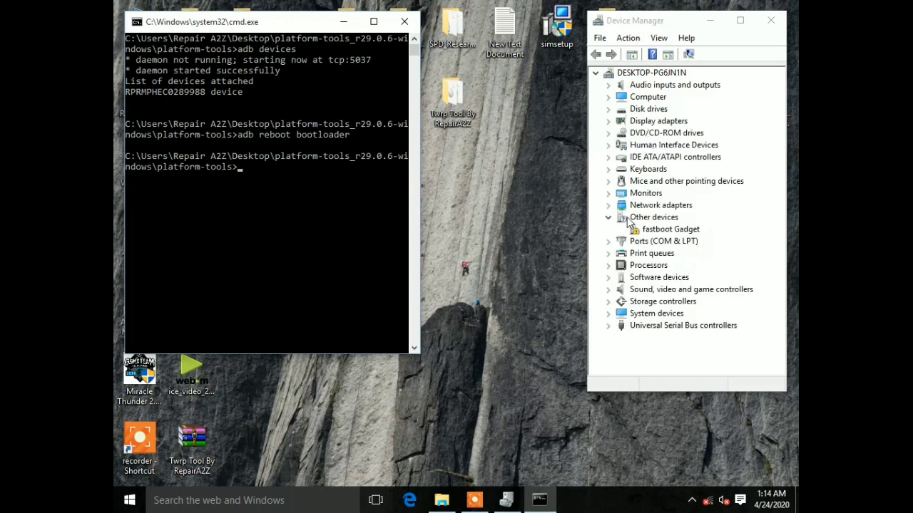
# - Check for the fastboot Gadget device in Device Manager and run fastboot devices in the command window
pyautogui.click(656, 231)
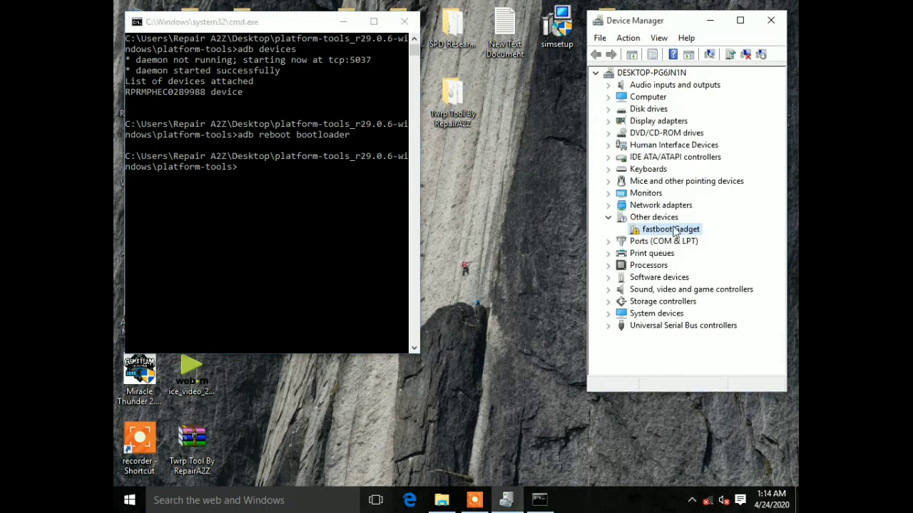
pyautogui.click(271, 200)
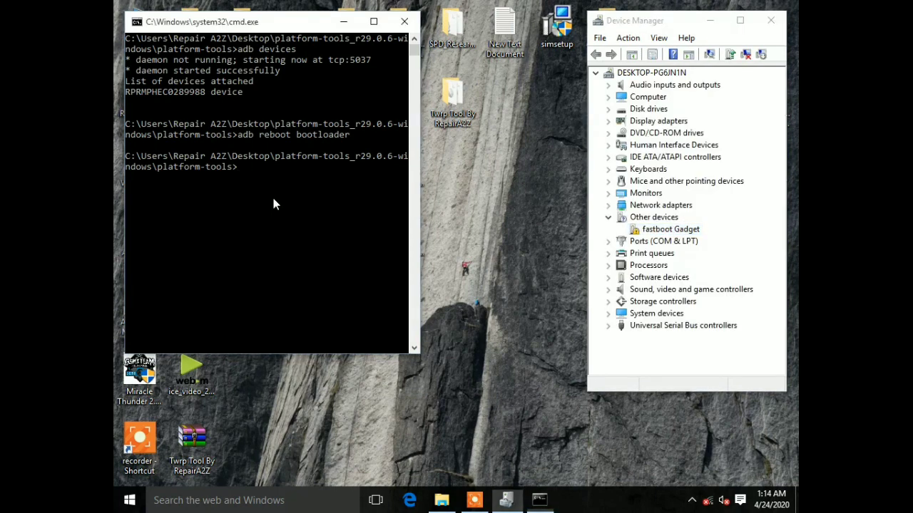
pyautogui.write('fast')
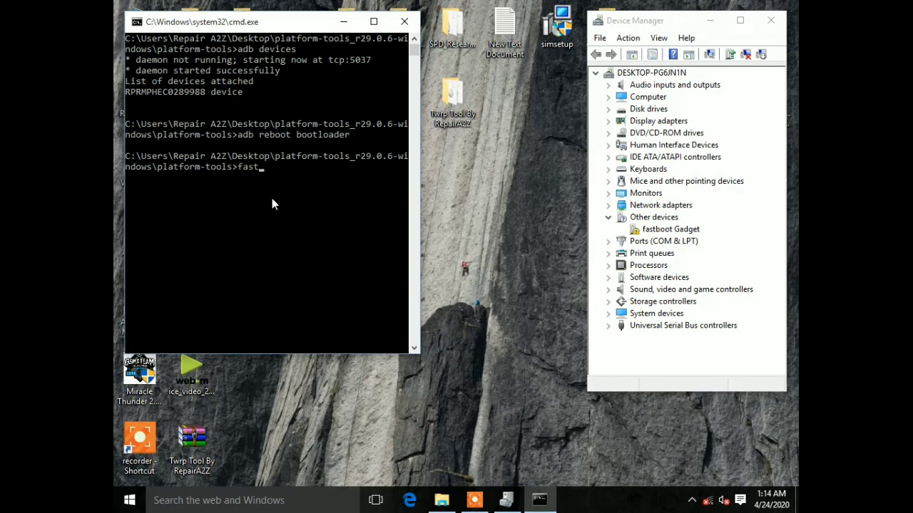
pyautogui.write('boot devices')
pyautogui.press('Return')
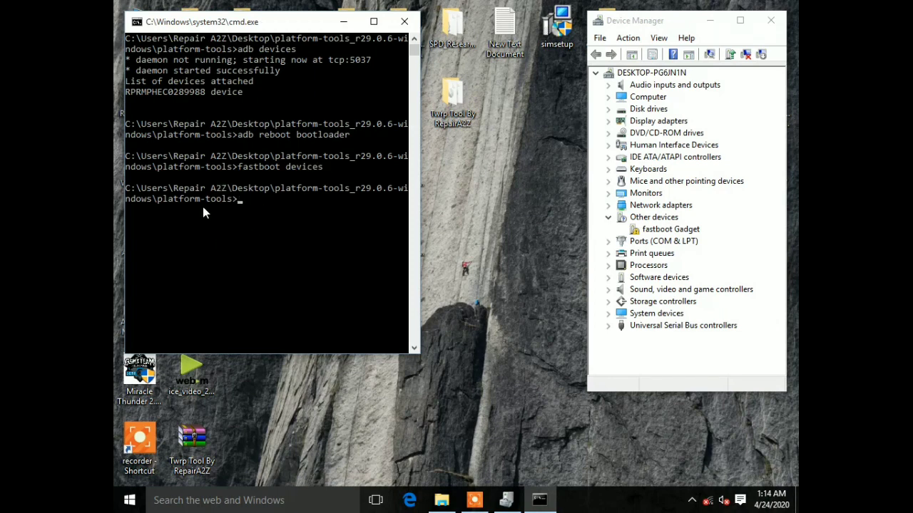
# - Minimize the command window and close the platform-tools folder window to clear the desktop beside Device Manager
pyautogui.click(689, 229)
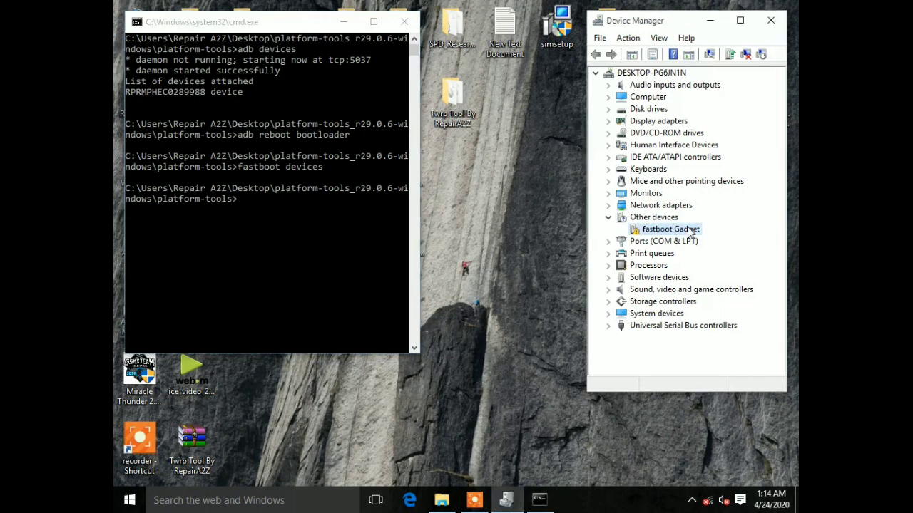
pyautogui.click(345, 21)
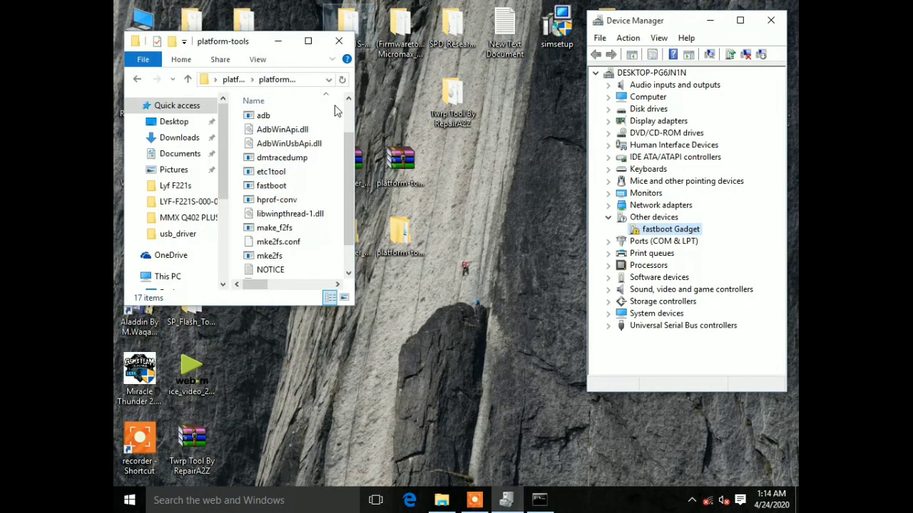
pyautogui.click(339, 41)
pyautogui.click(335, 248)
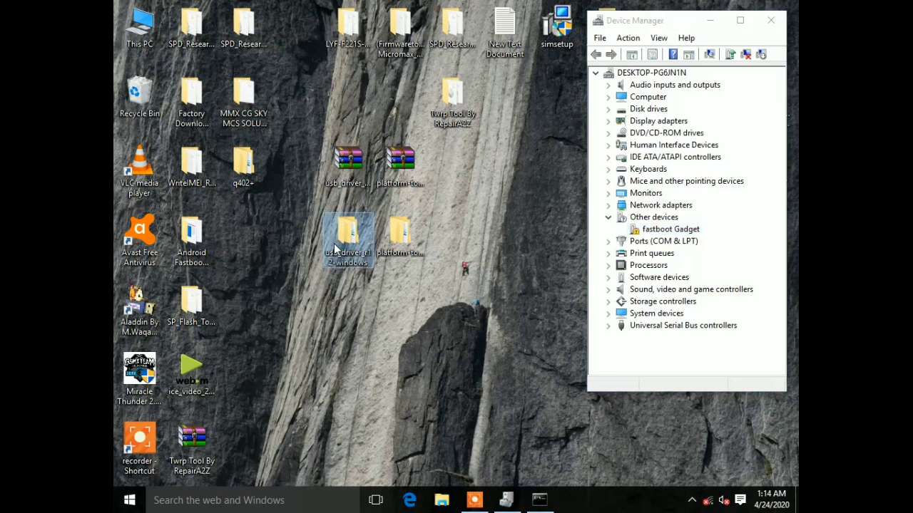
# - Start a driver update for fastboot Gadget, choosing to pick from the computer's driver list with Show All Devices
pyautogui.click(656, 230)
pyautogui.rightClick(657, 229)
pyautogui.click(684, 235)
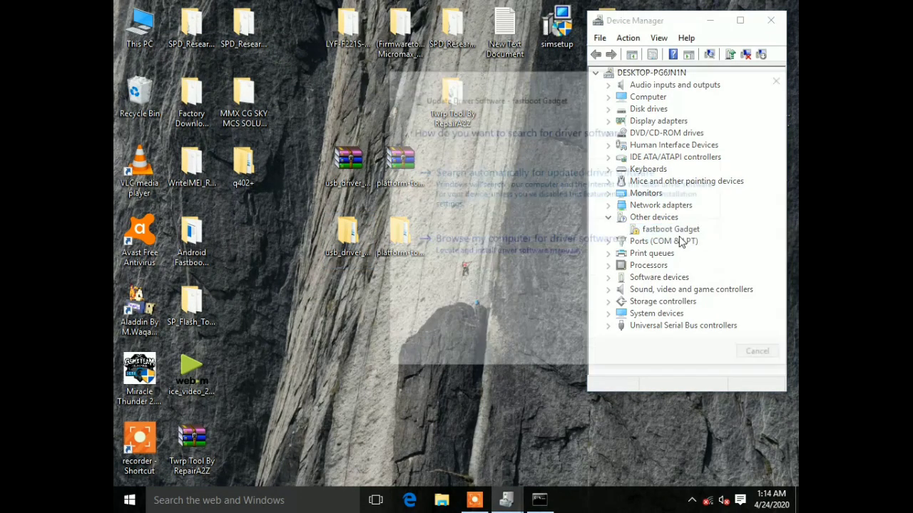
pyautogui.click(457, 255)
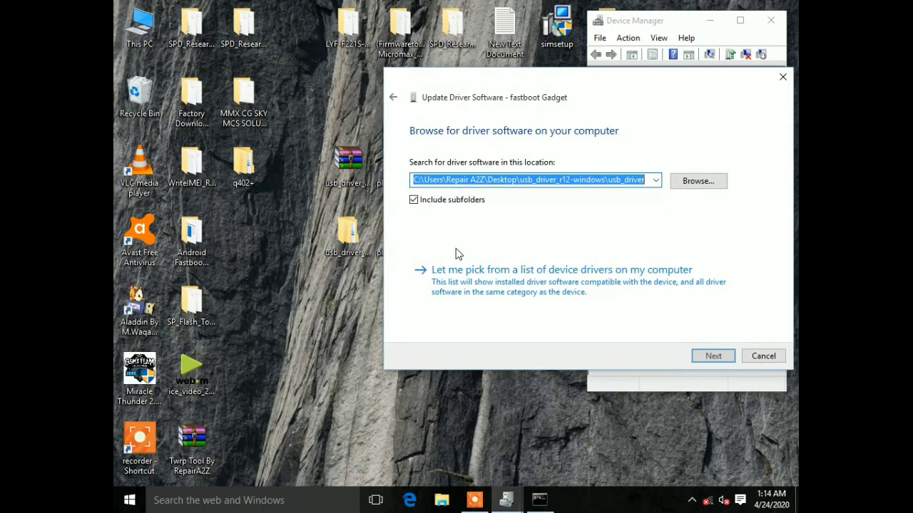
pyautogui.click(583, 288)
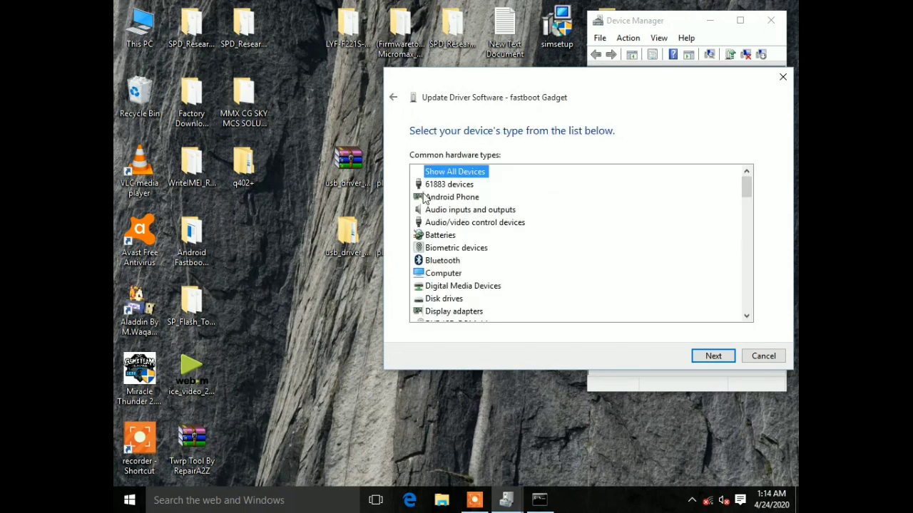
pyautogui.click(716, 356)
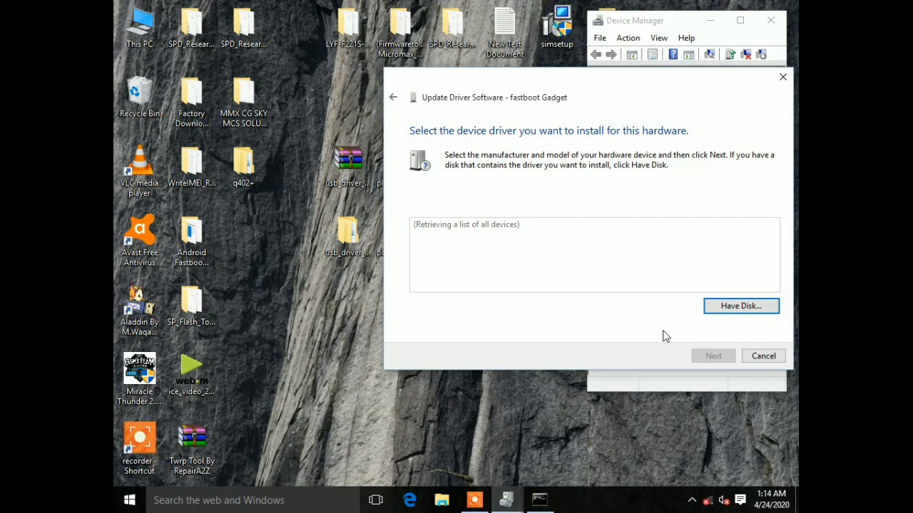
# - Load android_winusb from the usb_driver folder inside usb_driver_r12-windows on the Desktop as the disk source for the fastboot Gadget driver
pyautogui.click(721, 310)
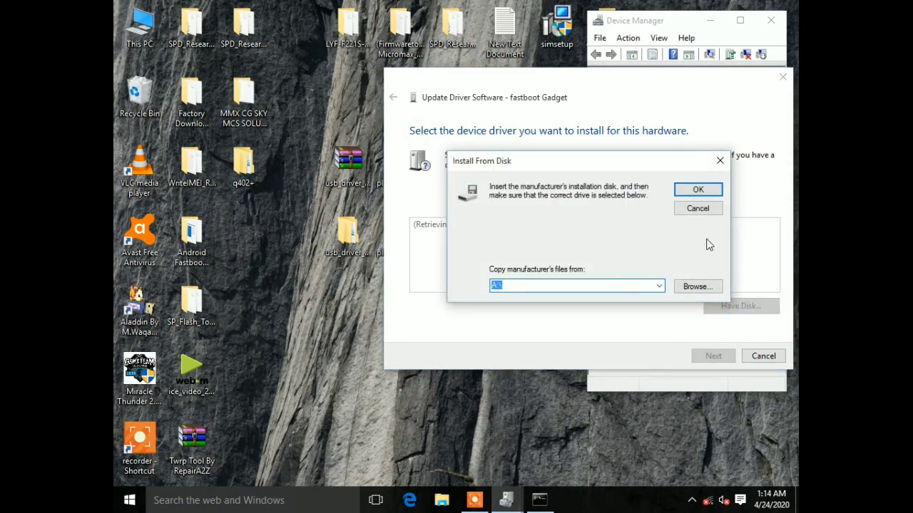
pyautogui.click(696, 286)
pyautogui.click(534, 264)
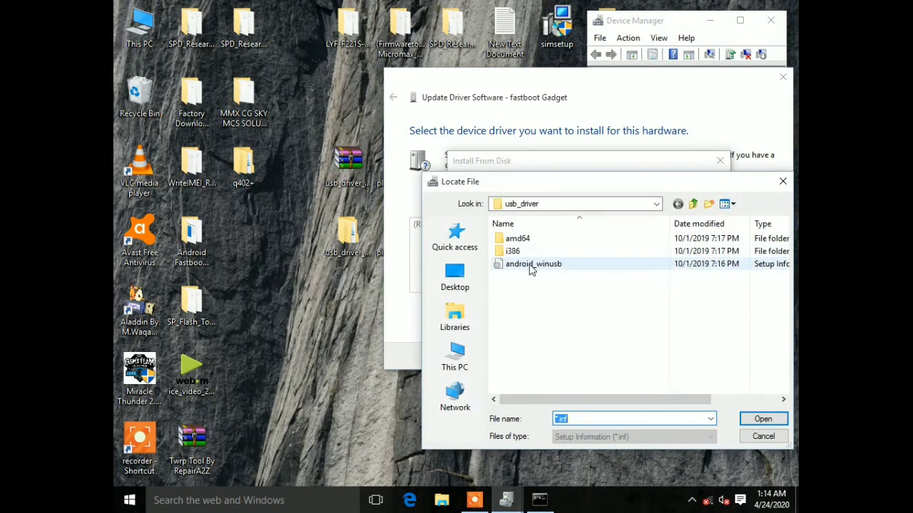
pyautogui.click(455, 279)
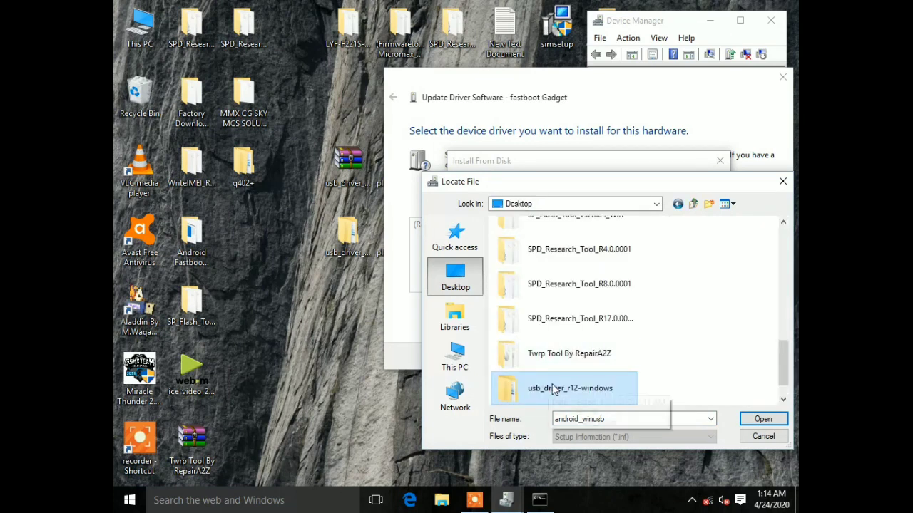
pyautogui.doubleClick(567, 391)
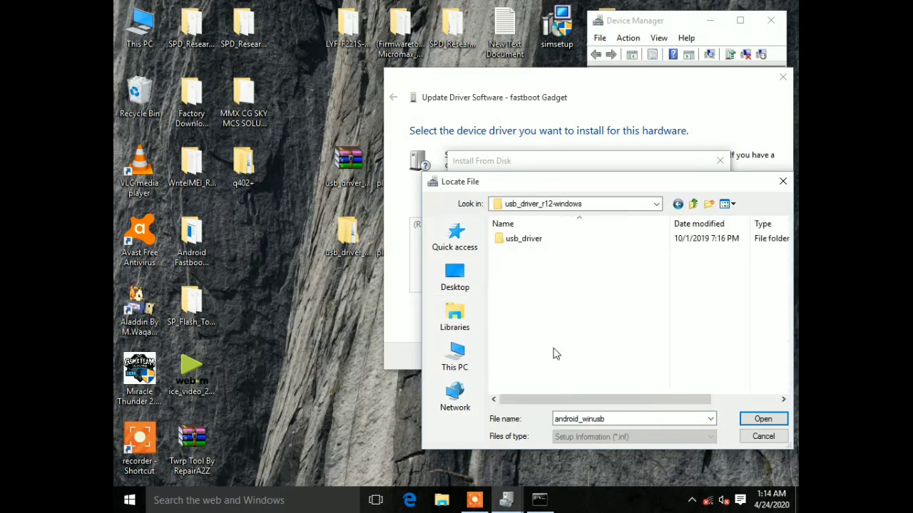
pyautogui.doubleClick(532, 238)
pyautogui.click(529, 266)
pyautogui.click(763, 420)
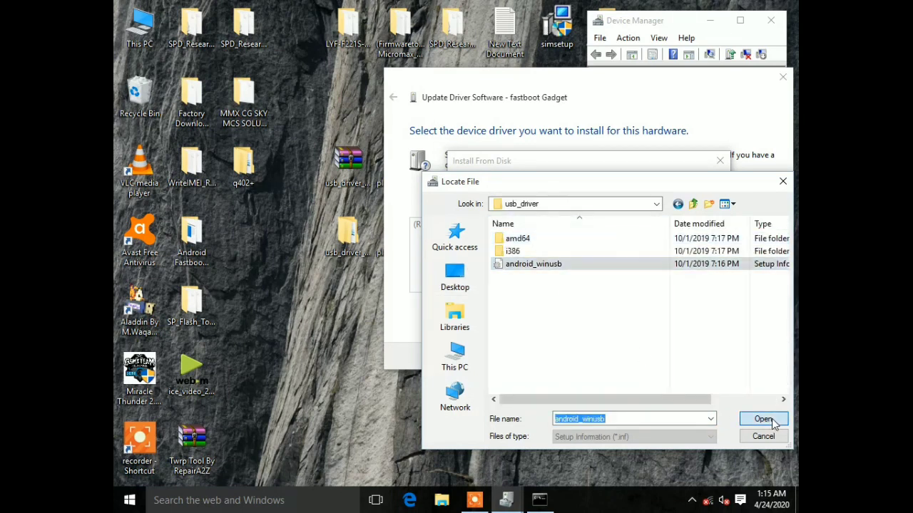
pyautogui.click(686, 191)
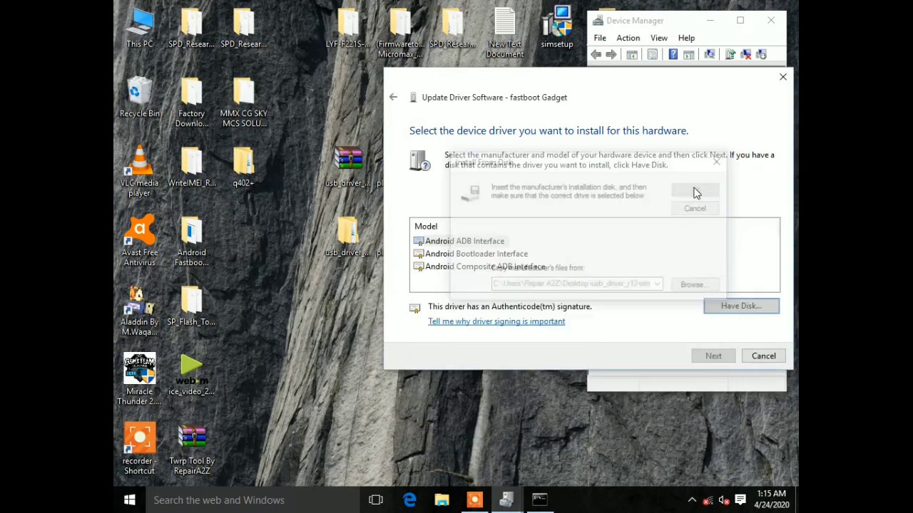
# - Install the Android Bootloader Interface driver model, accepting the compatibility warning, and close the update wizard
pyautogui.click(465, 255)
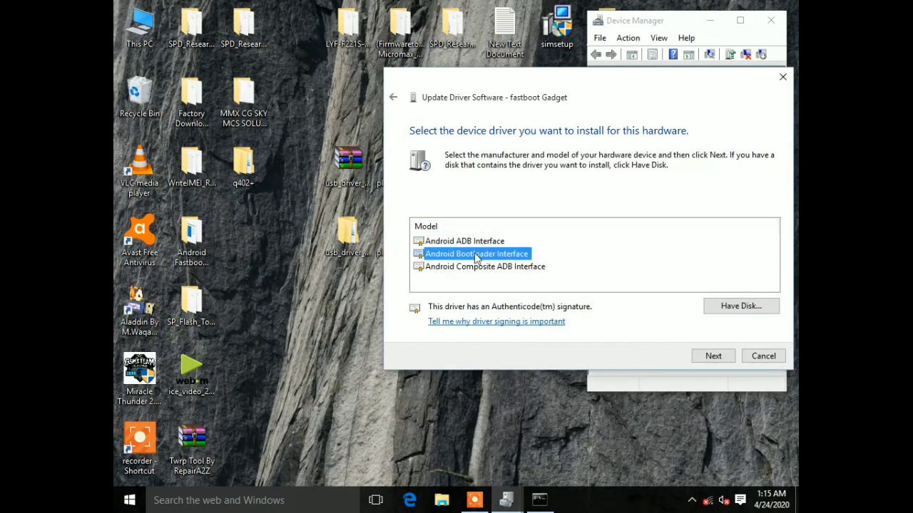
pyautogui.click(713, 357)
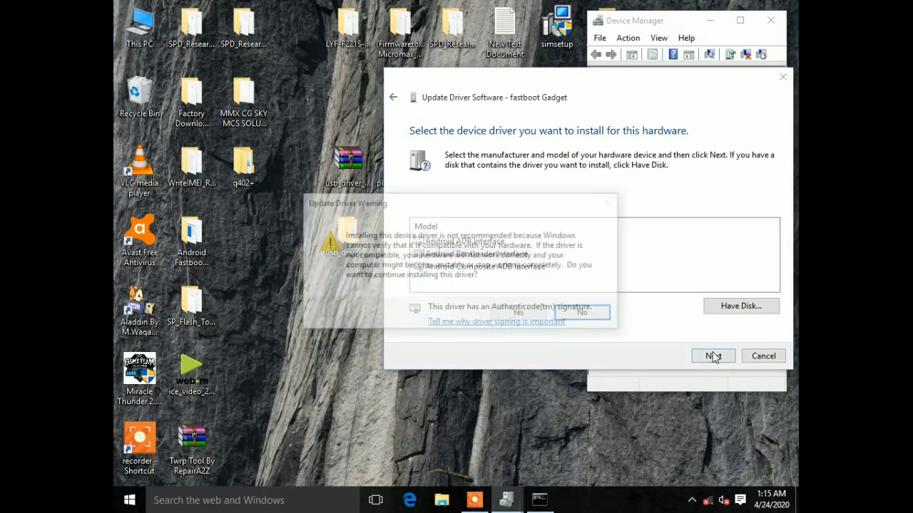
pyautogui.click(525, 311)
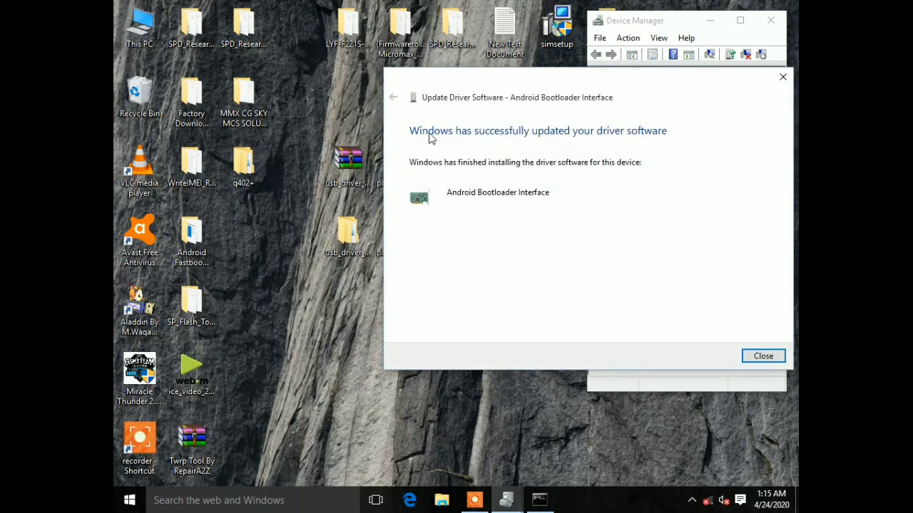
pyautogui.click(762, 355)
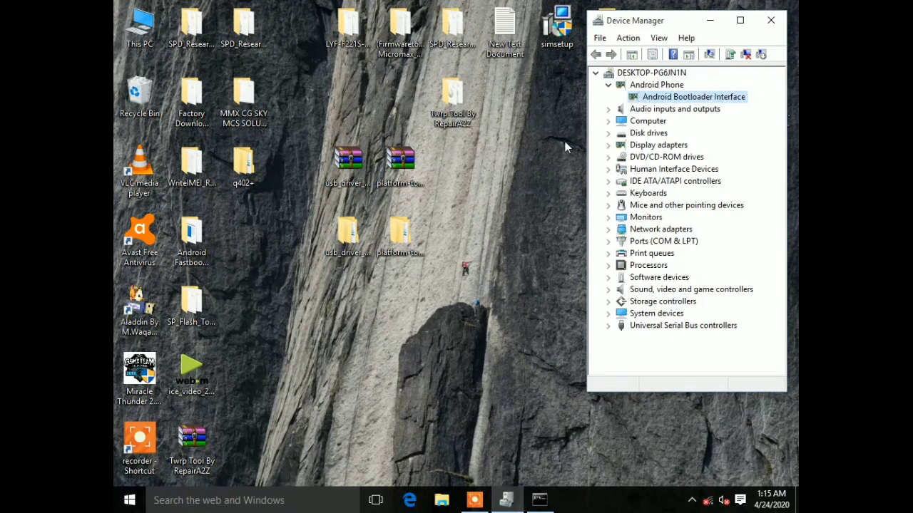
# - Return to the command window, run fastboot devices again to check the phone's connection, and close the window
pyautogui.click(540, 500)
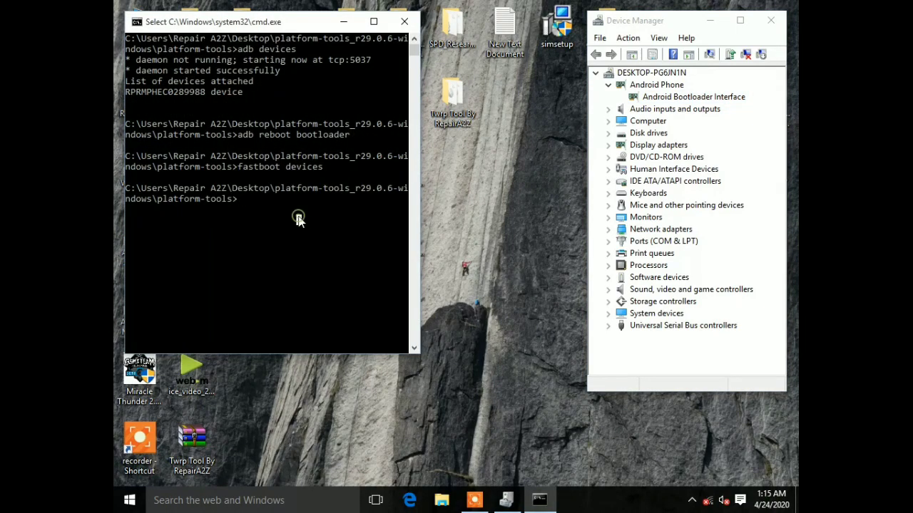
pyautogui.write('fas')
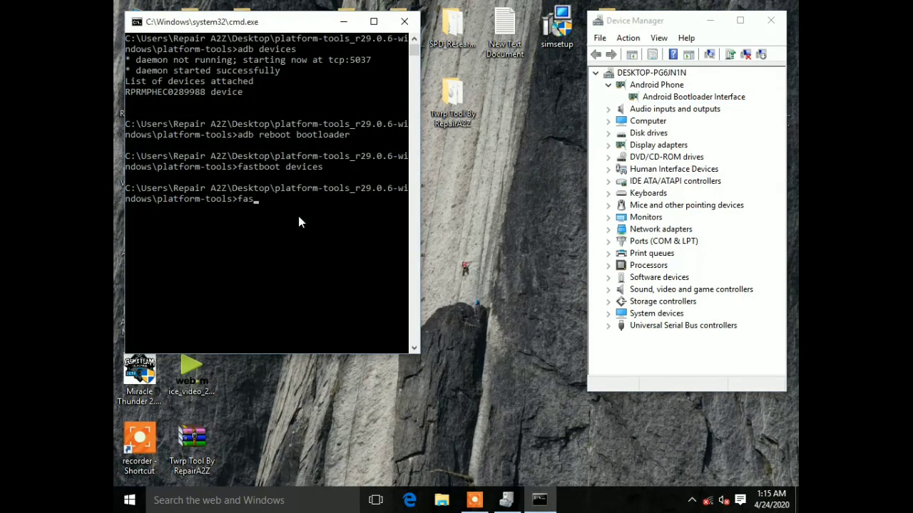
pyautogui.write('tboot devices')
pyautogui.press('Return')
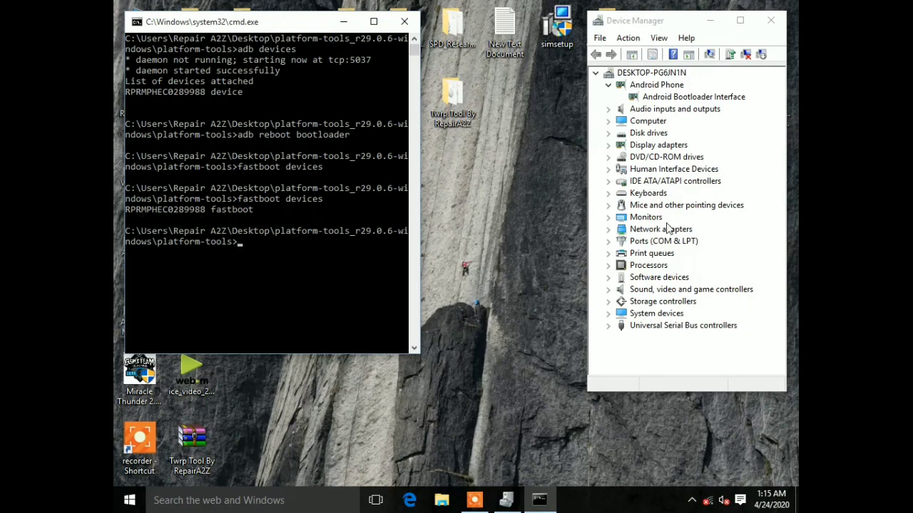
pyautogui.click(405, 22)
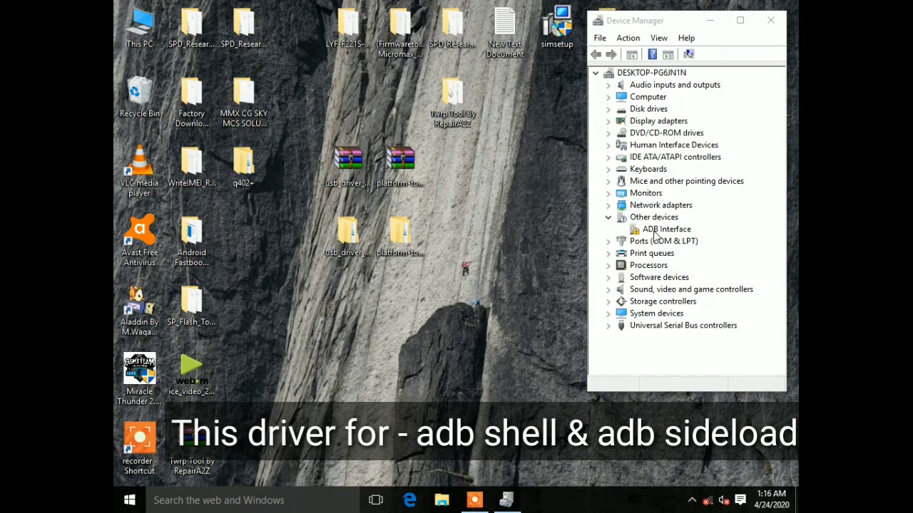
# - Start a driver update for ADB Interface, choosing to pick from the computer's driver list with Show All Devices
pyautogui.click(652, 230)
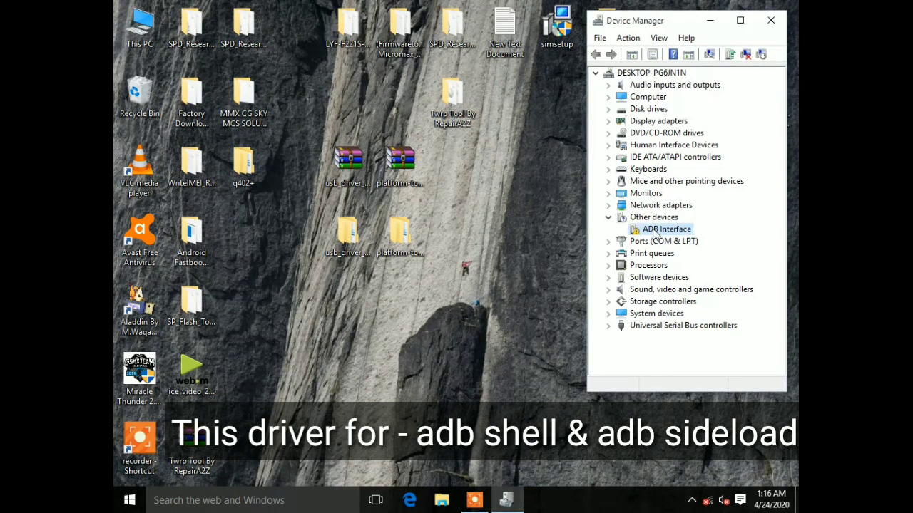
pyautogui.rightClick(657, 231)
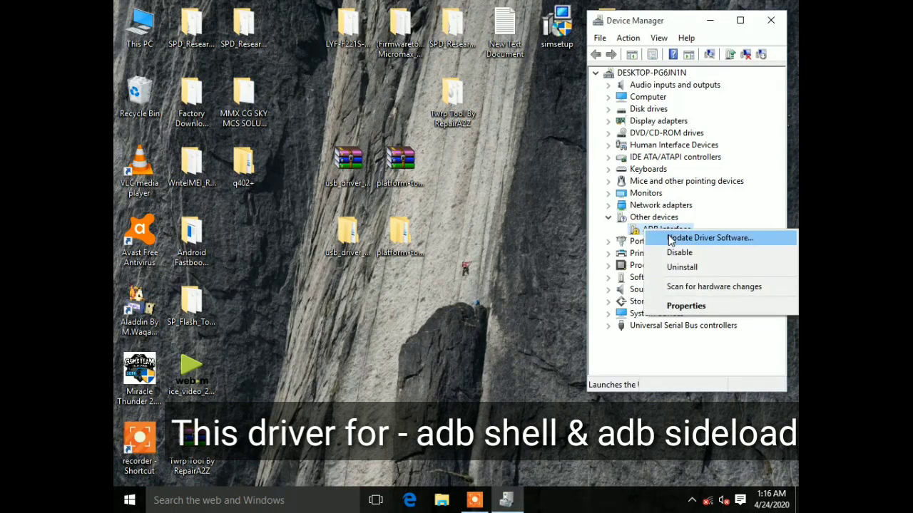
pyautogui.click(672, 238)
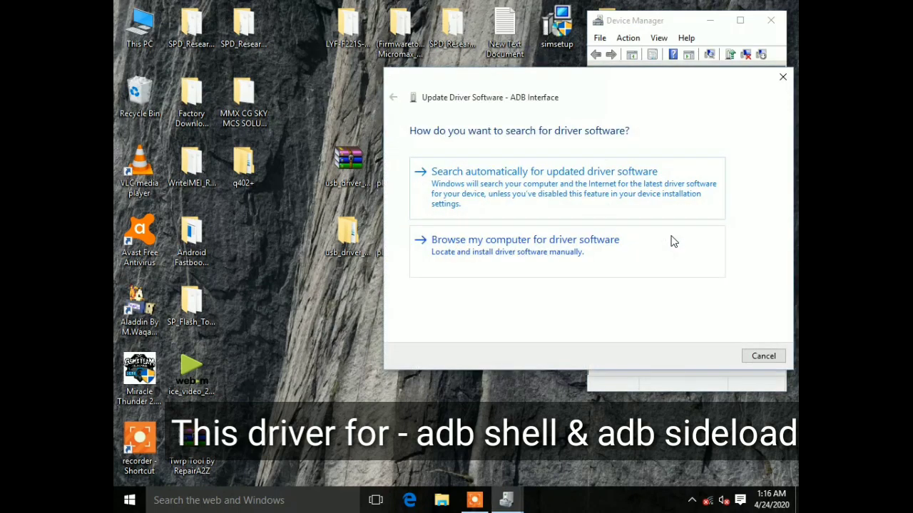
pyautogui.click(534, 254)
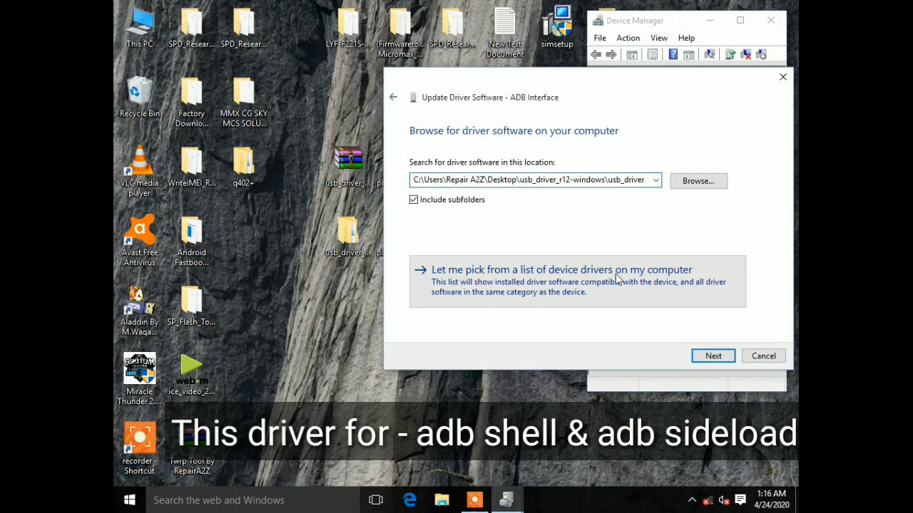
pyautogui.click(666, 271)
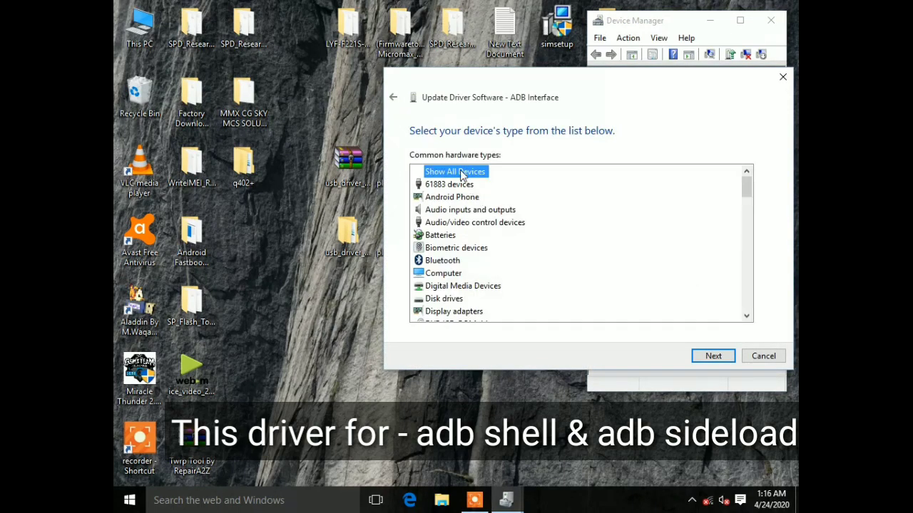
pyautogui.click(708, 354)
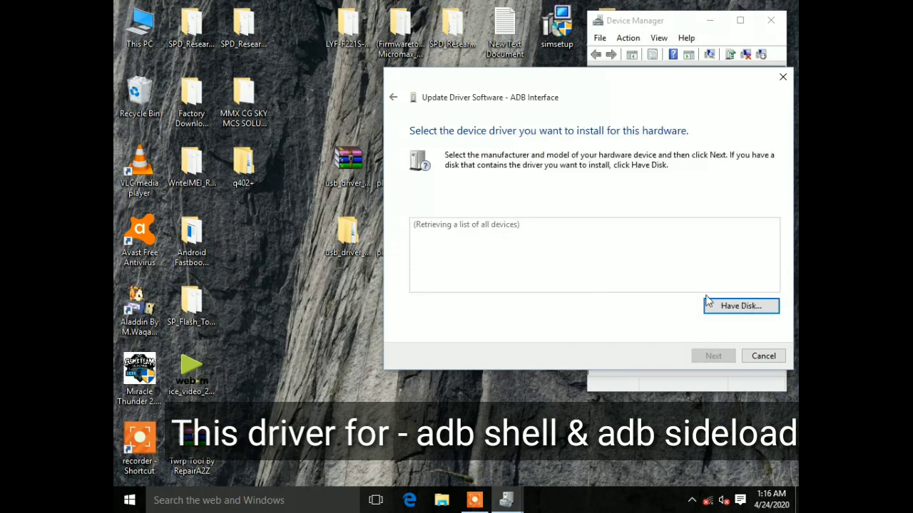
# - Load android_winusb from the usb_driver folder inside usb_driver_r12-windows on the Desktop as the disk source for the ADB Interface driver
pyautogui.click(713, 305)
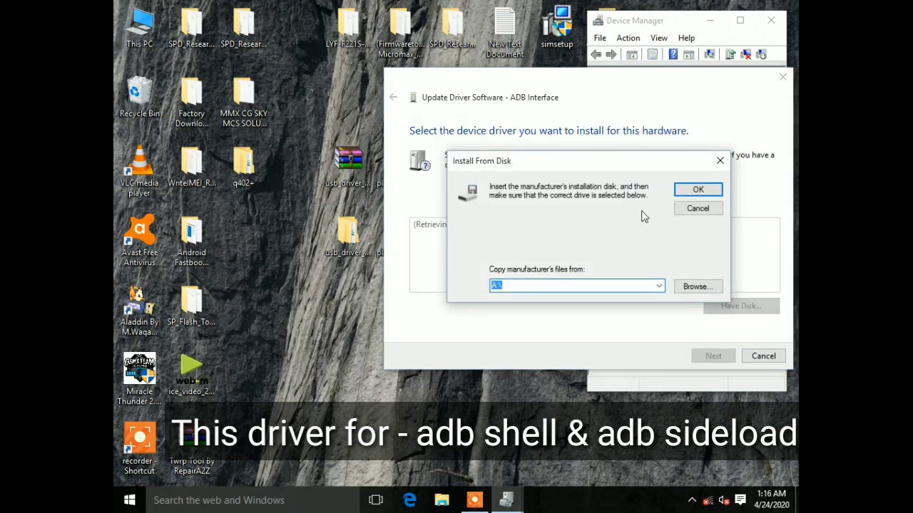
pyautogui.click(713, 286)
pyautogui.click(477, 283)
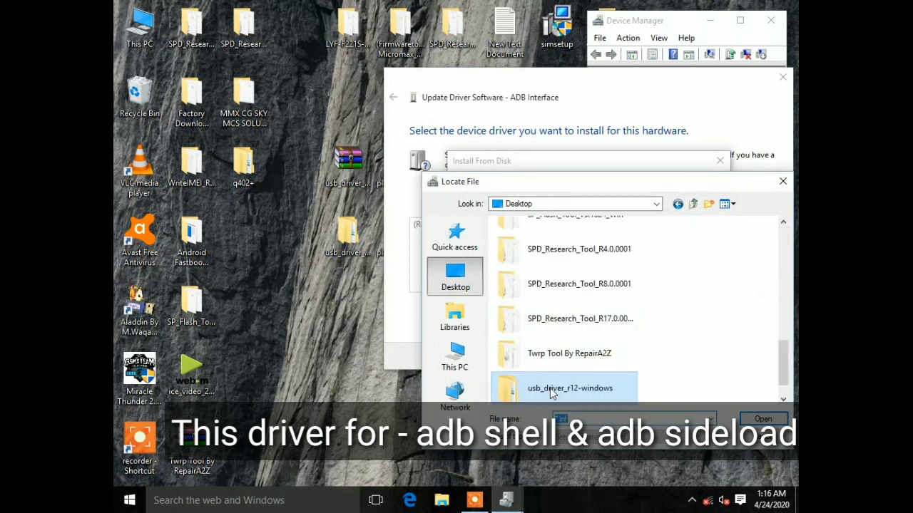
pyautogui.doubleClick(531, 388)
pyautogui.doubleClick(529, 242)
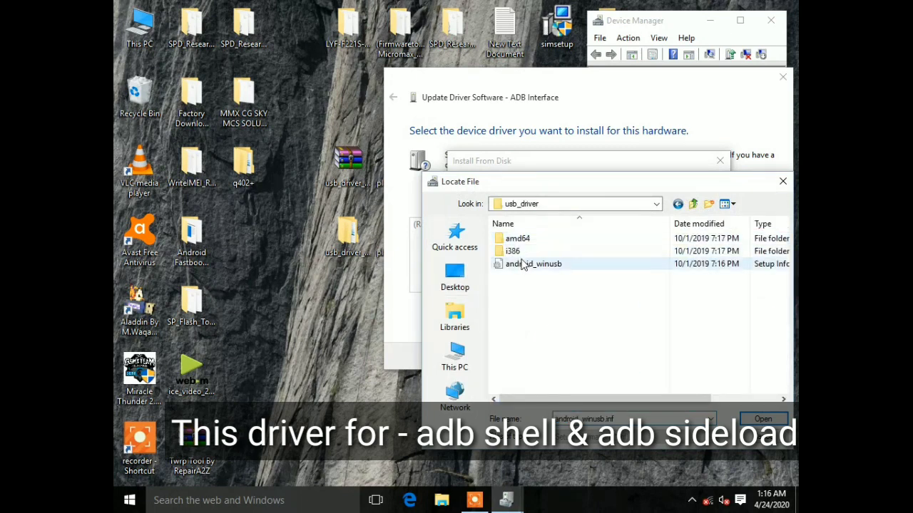
pyautogui.click(525, 264)
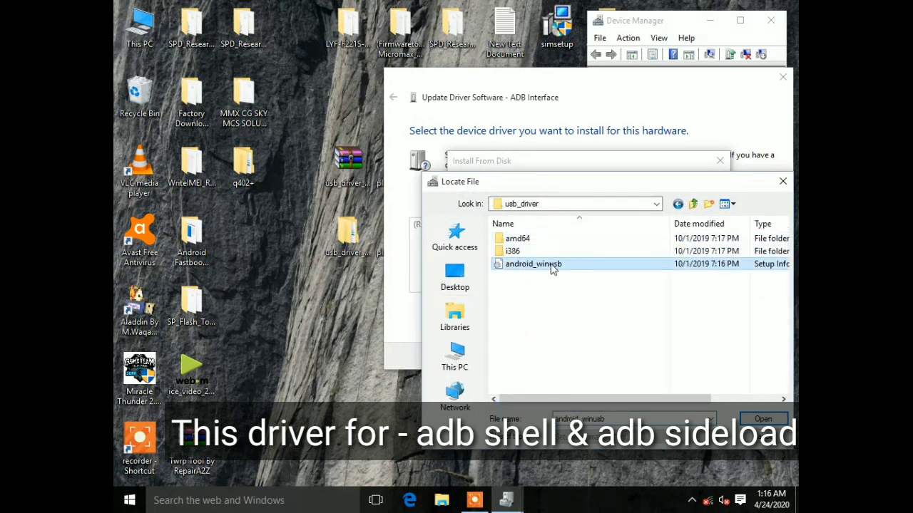
pyautogui.click(762, 419)
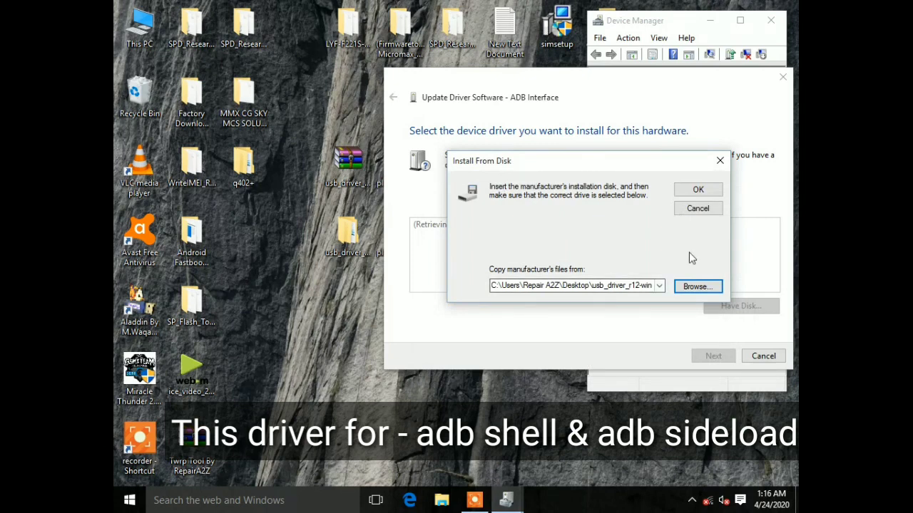
pyautogui.click(698, 190)
# - Install the Android Composite ADB Interface driver model, accepting the compatibility warning, and close the update wizard
pyautogui.click(465, 242)
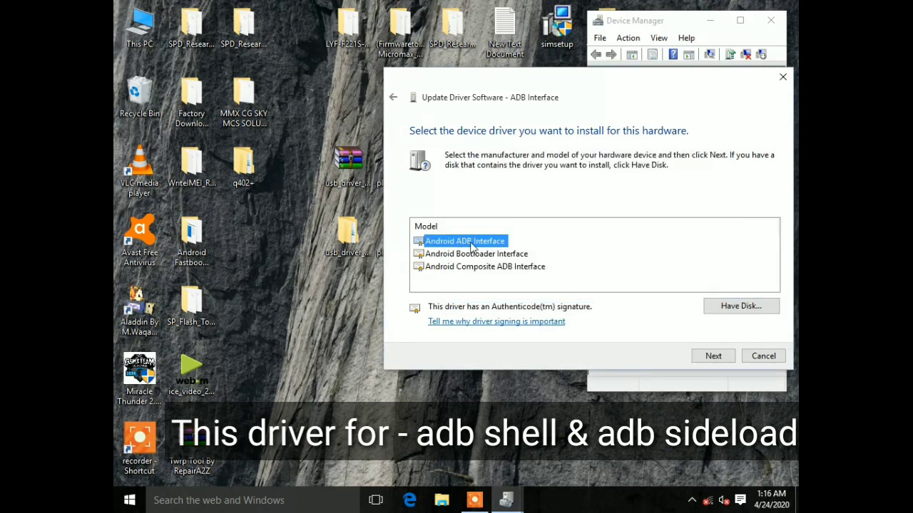
pyautogui.click(474, 254)
pyautogui.click(482, 268)
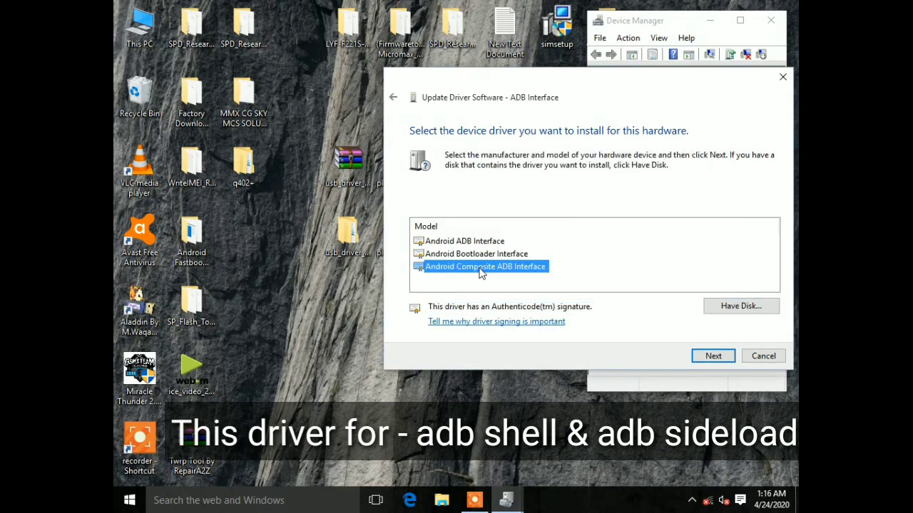
pyautogui.click(715, 358)
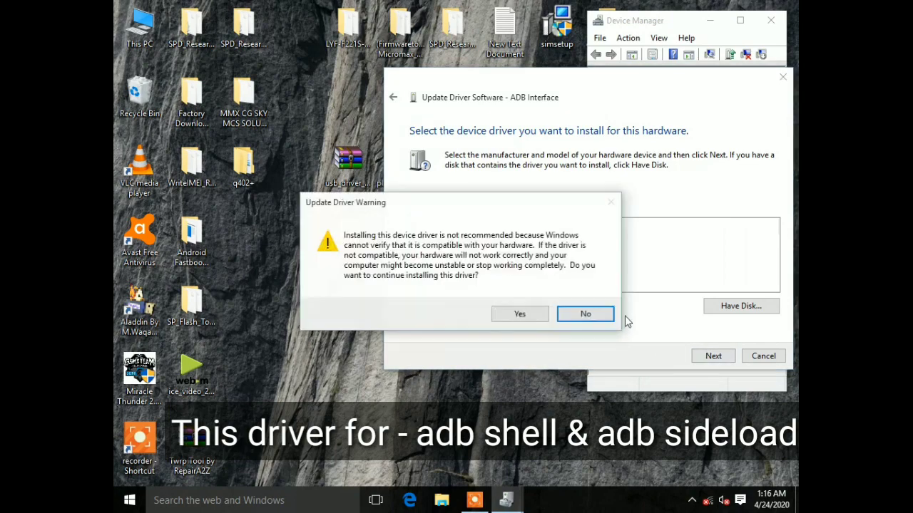
pyautogui.click(524, 313)
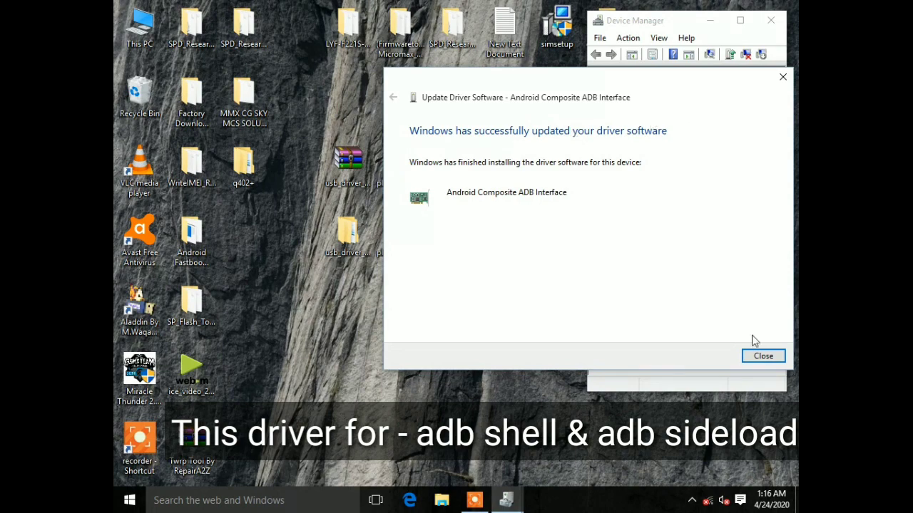
pyautogui.click(762, 355)
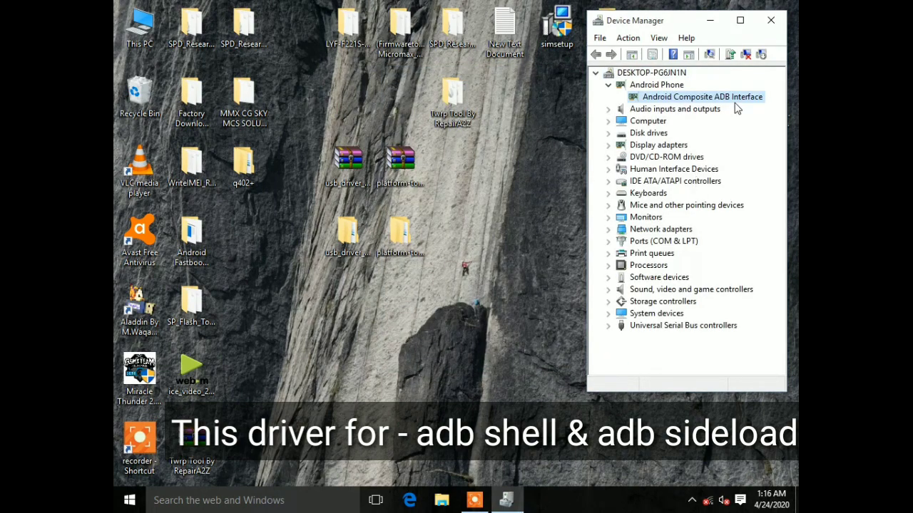
# - Open the extracted platform-tools folder from the desktop
pyautogui.click(403, 229)
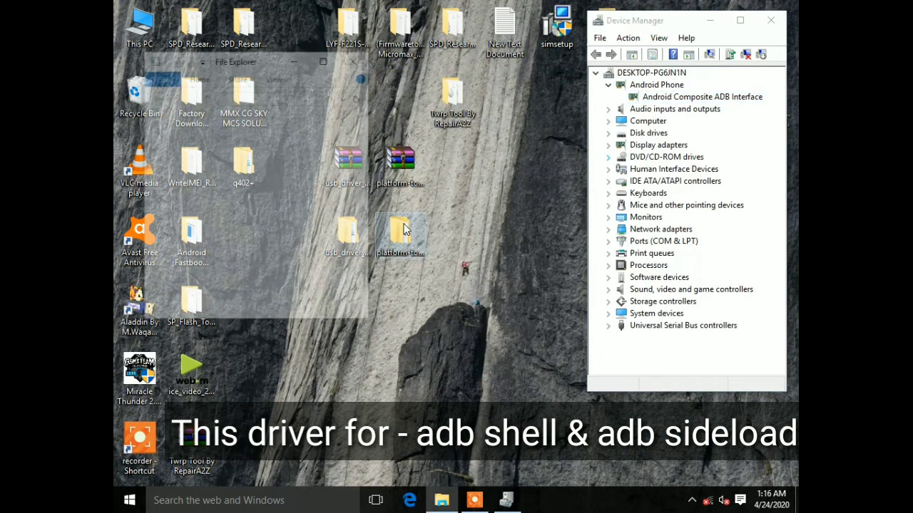
pyautogui.doubleClick(402, 228)
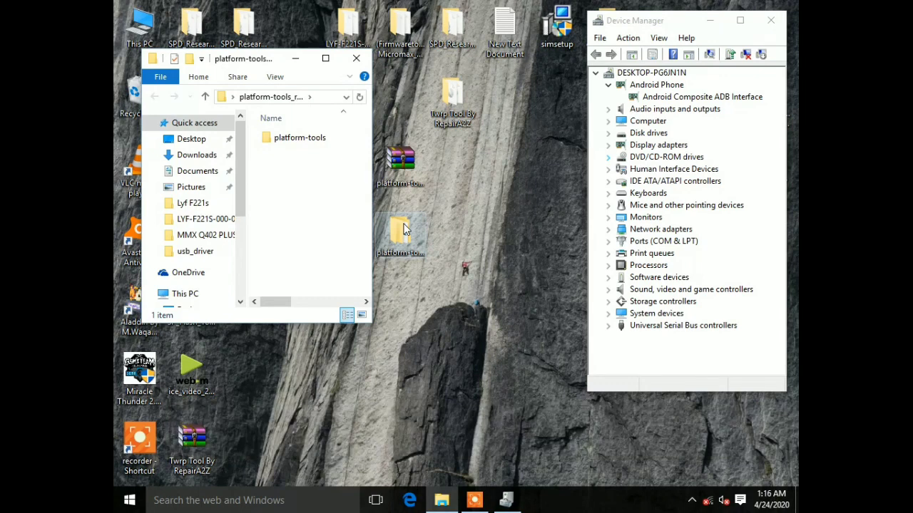